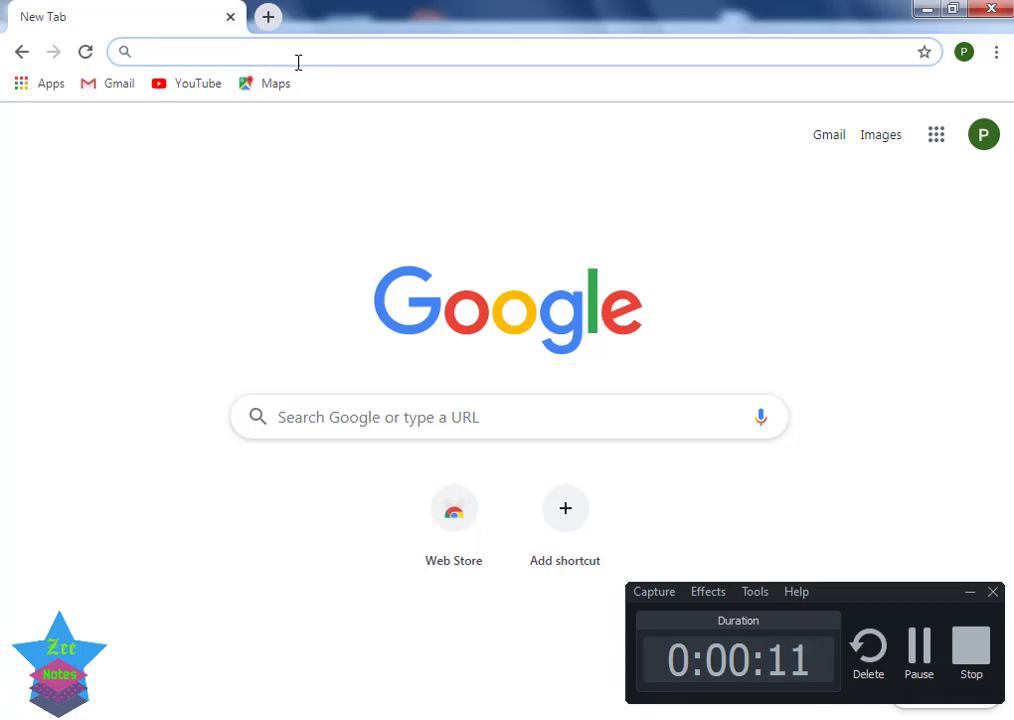
Step: Go to paypal.com/ph in Chrome
text(P)
key(BackSpace)
text(payp)
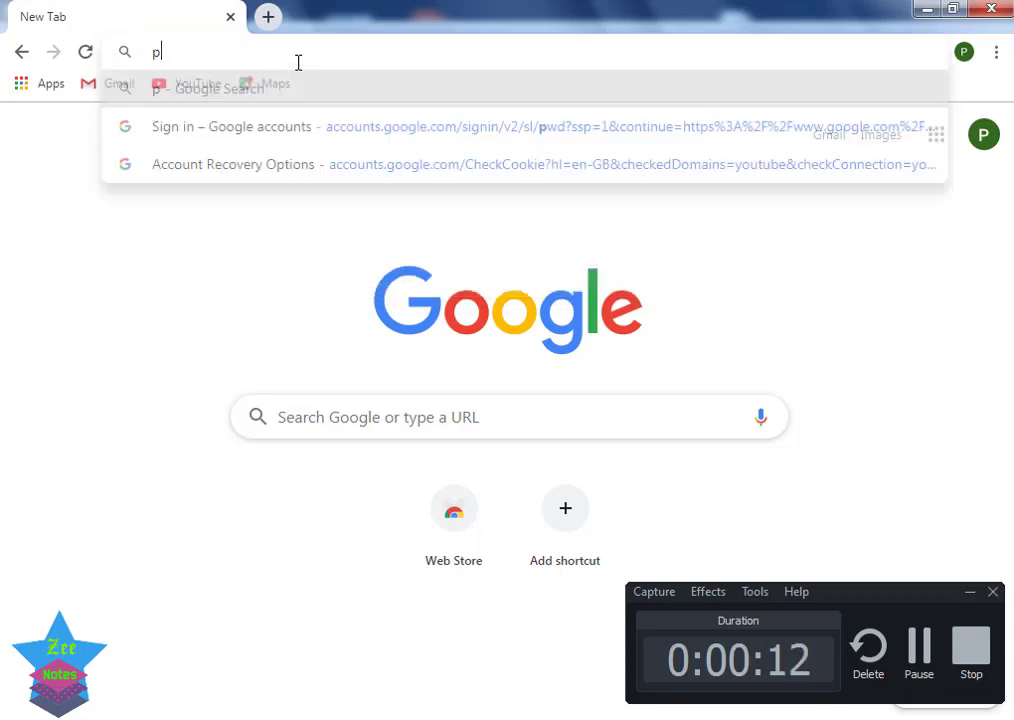
text(al.)
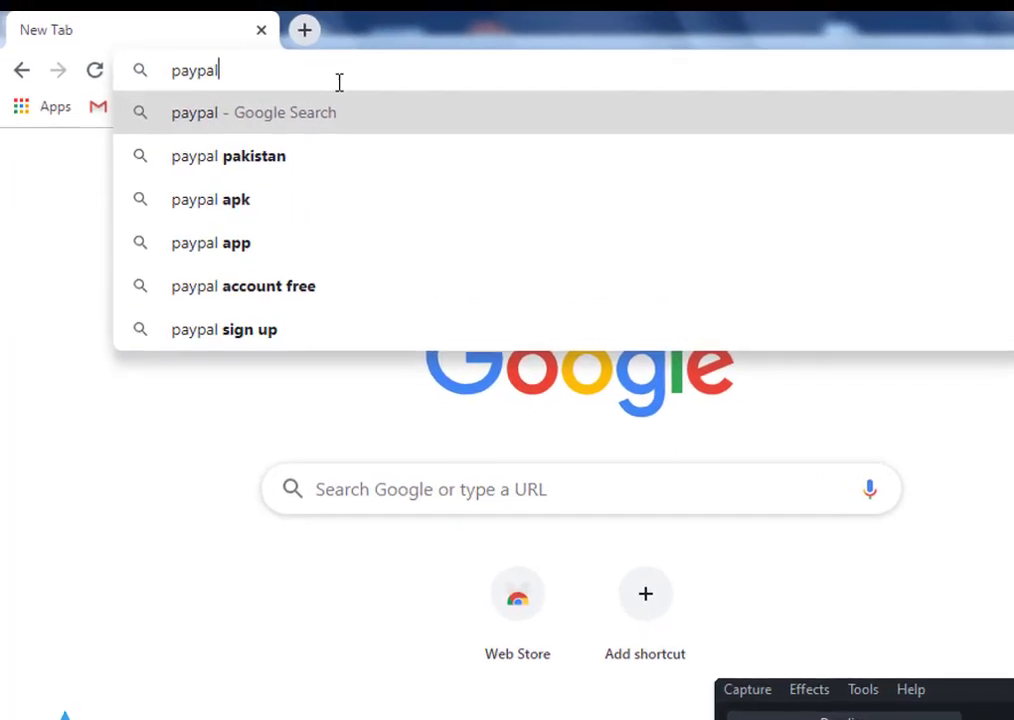
text(com)
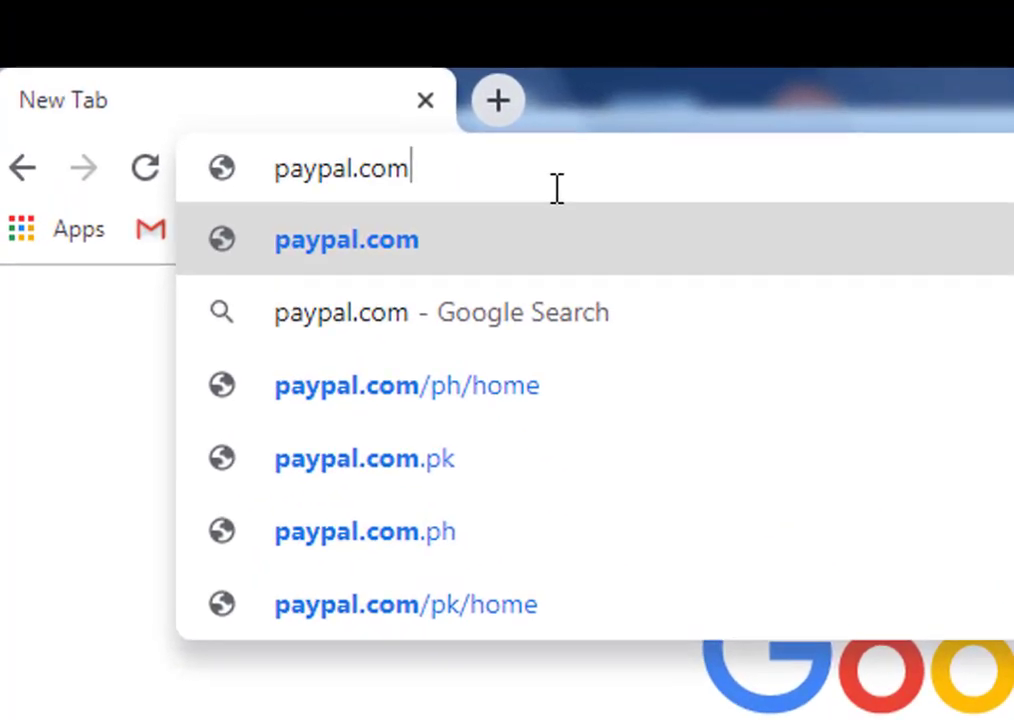
text(/ph)
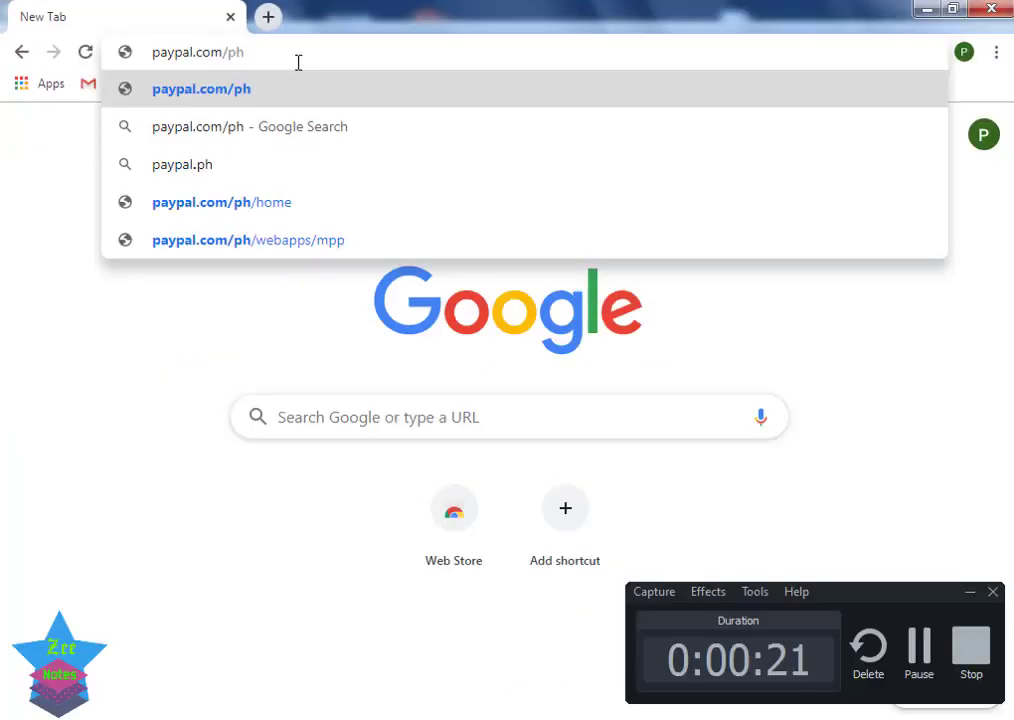
key(Return)
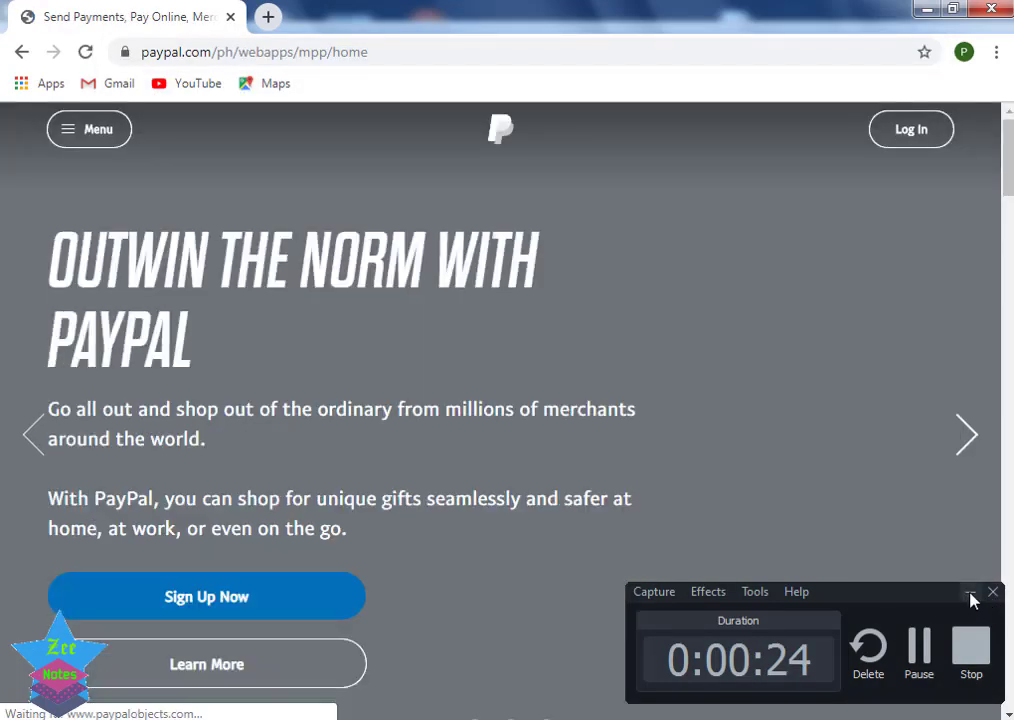
Step: Sign up for free, choosing Receive Payments with PayPal as the account type
click(970, 593)
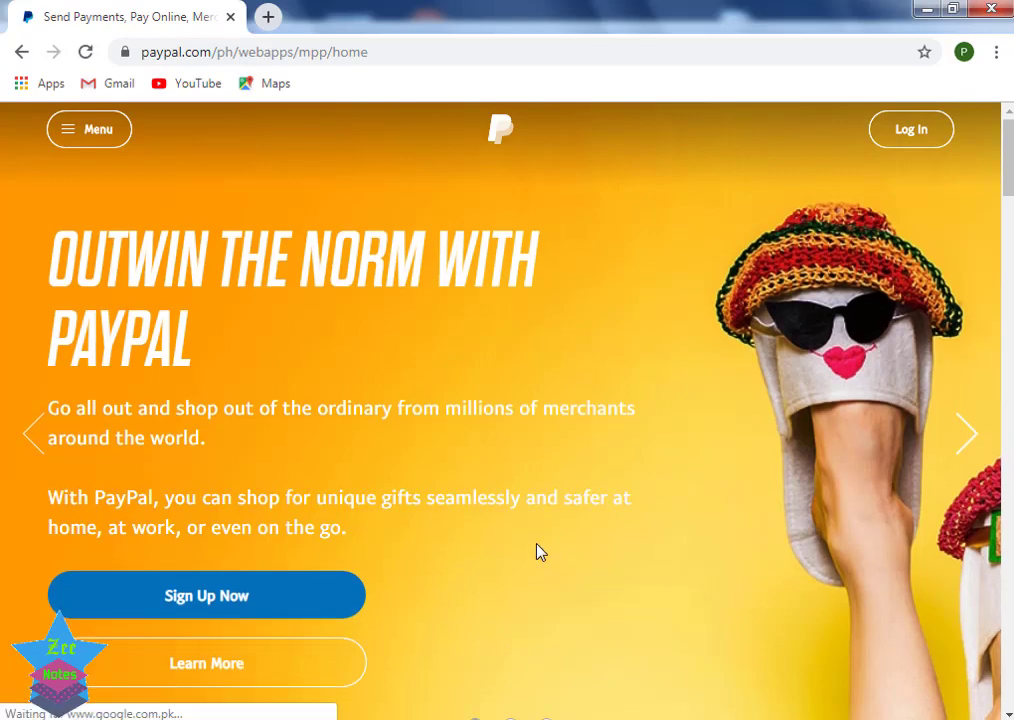
scroll(539, 551, down, 2)
click(547, 528)
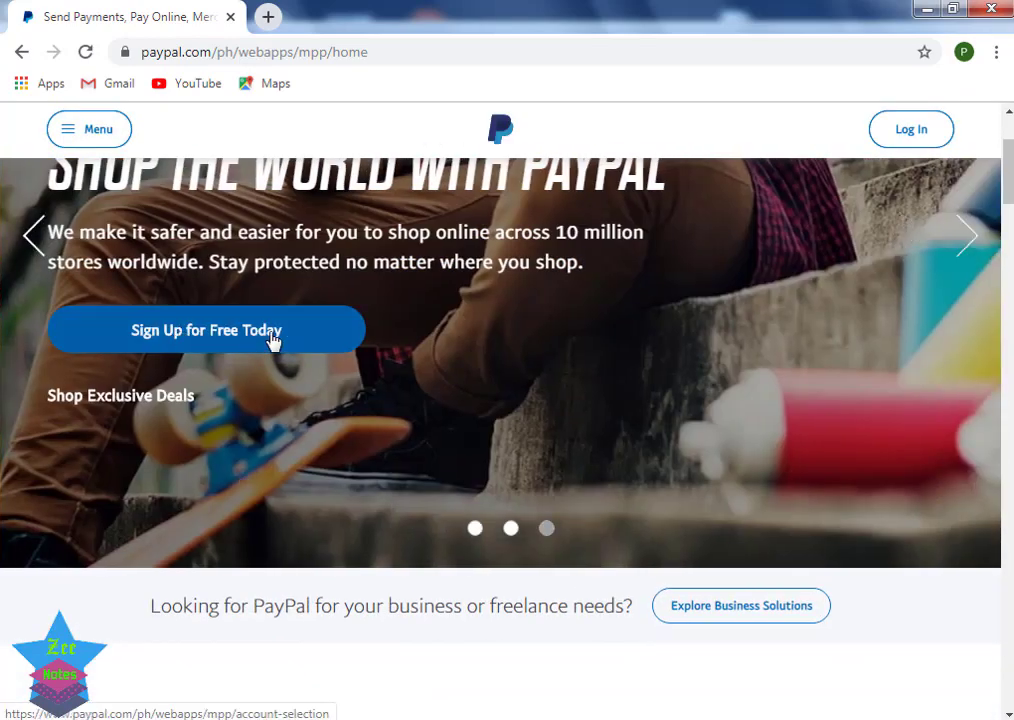
click(269, 343)
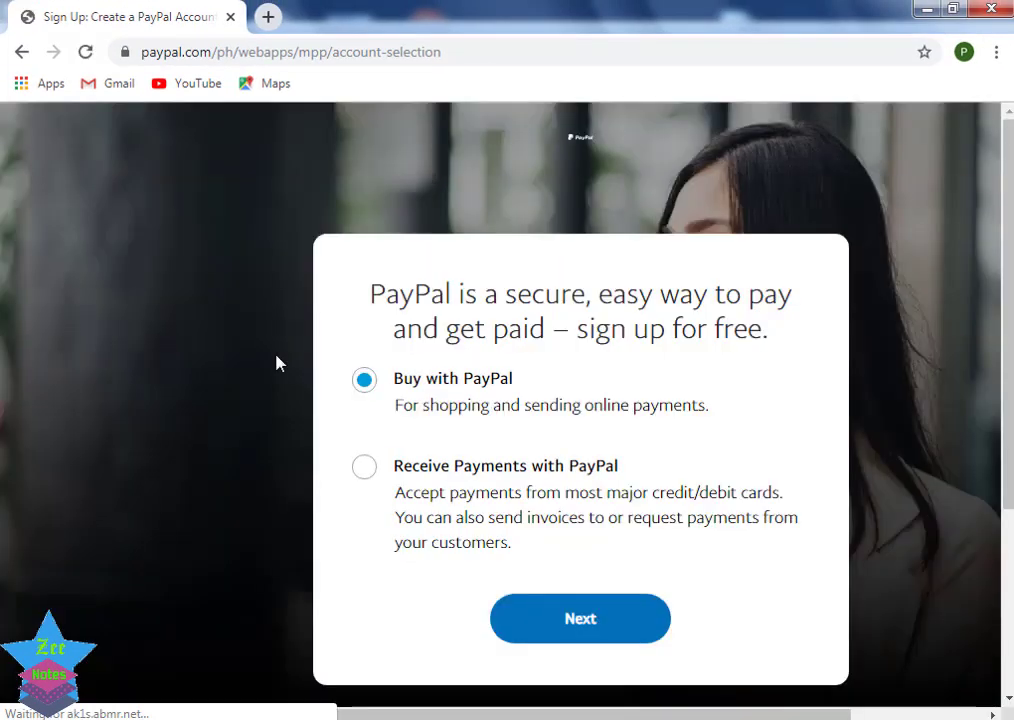
click(367, 469)
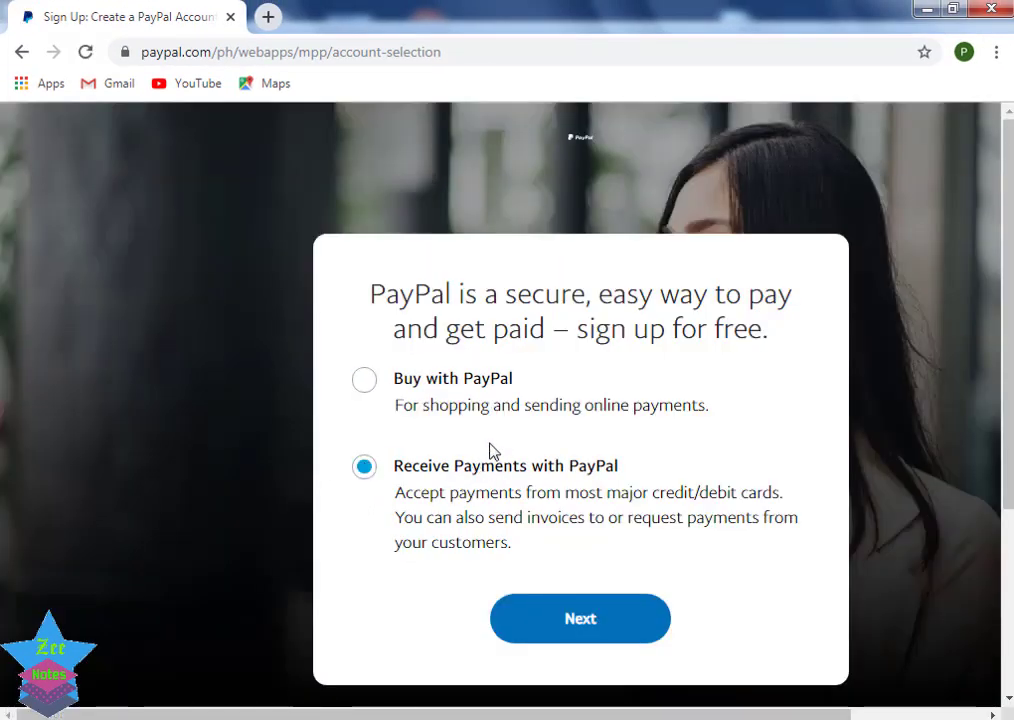
click(568, 628)
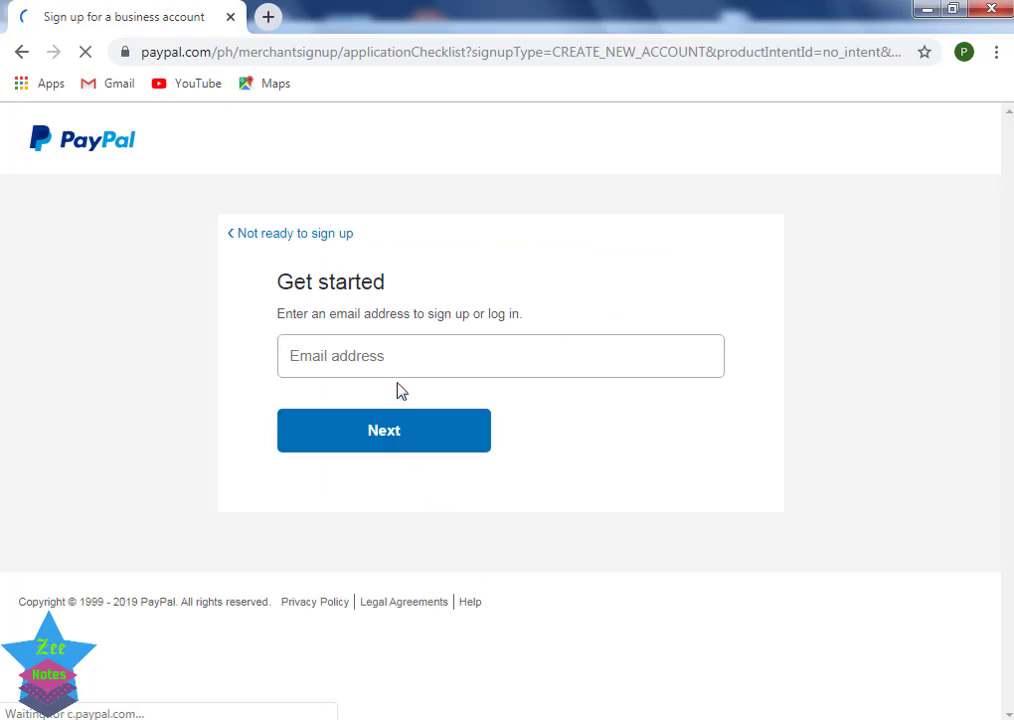
Step: Enter the Gmail sign-up email address, fixing its last digit, and submit it
click(395, 360)
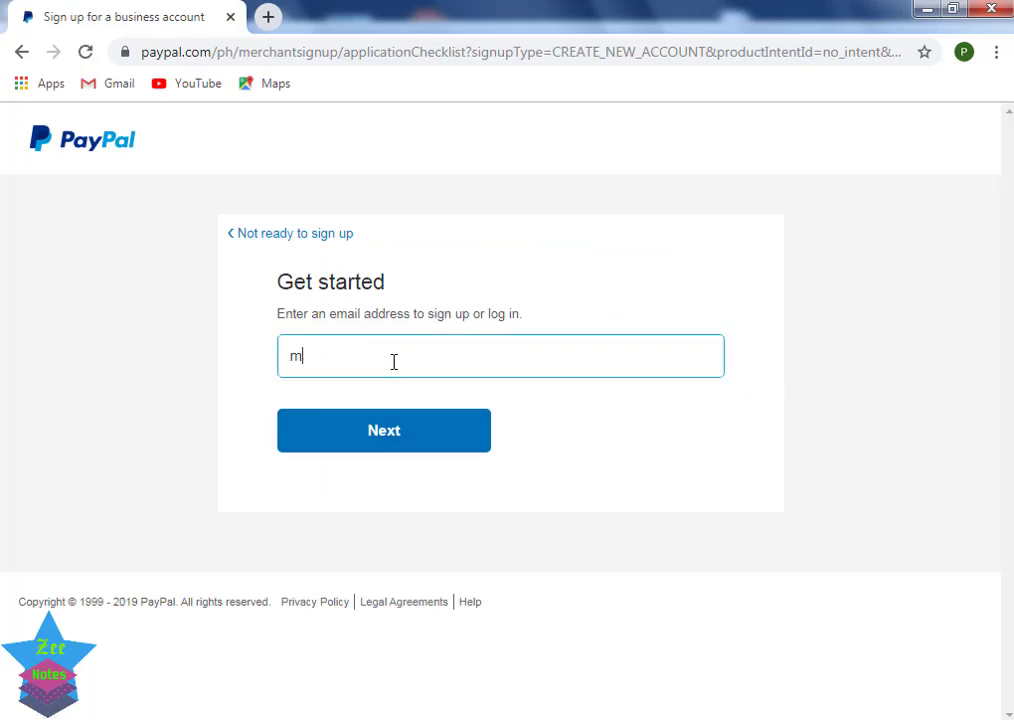
key(F11)
key(F11)
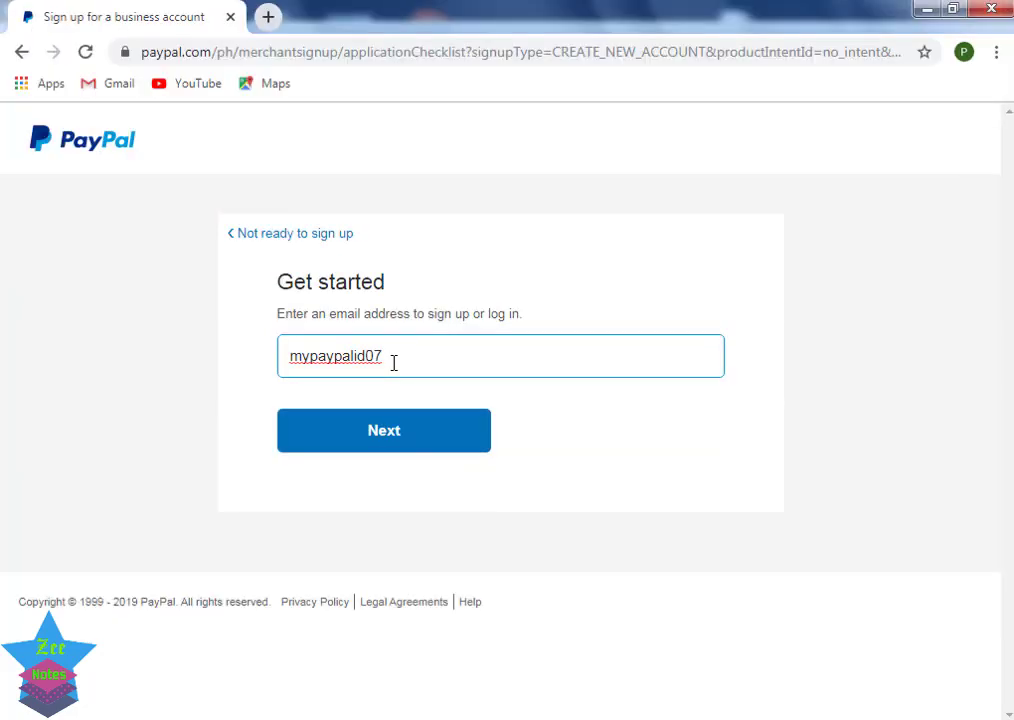
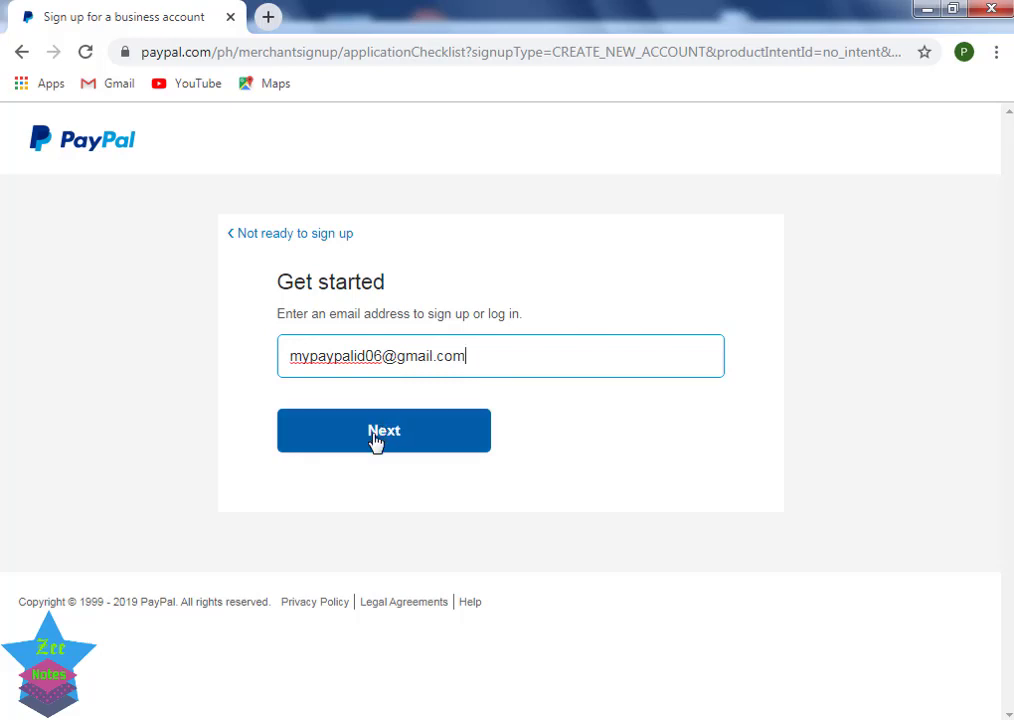
click(376, 441)
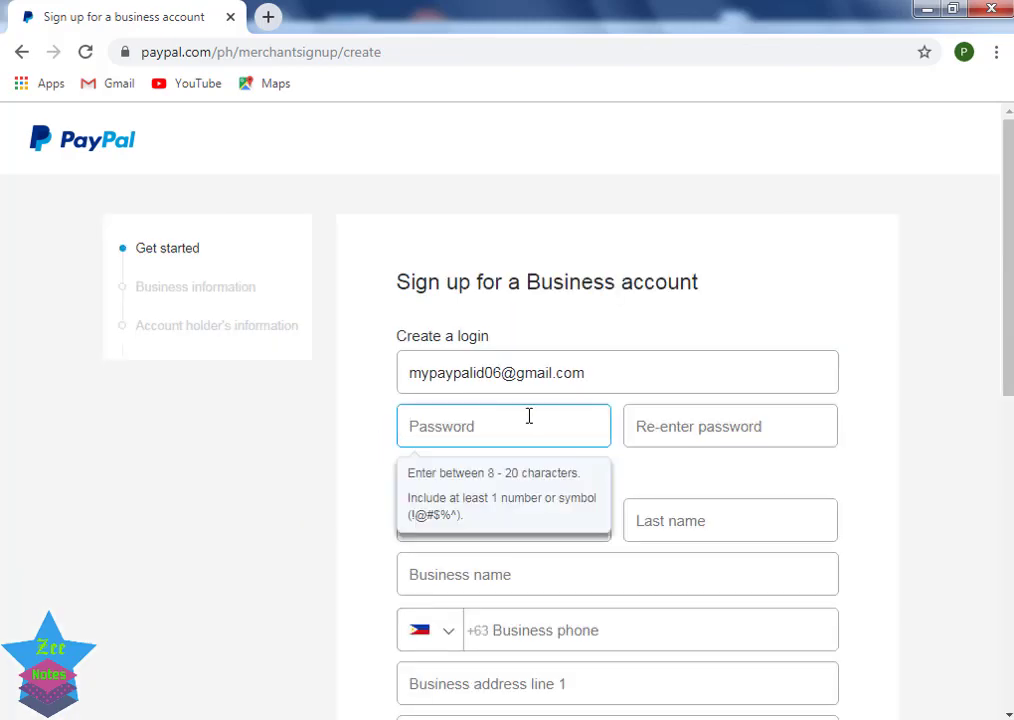
Step: Set a matching 12-character password in both password fields, lengthening it after rejection
click(529, 428)
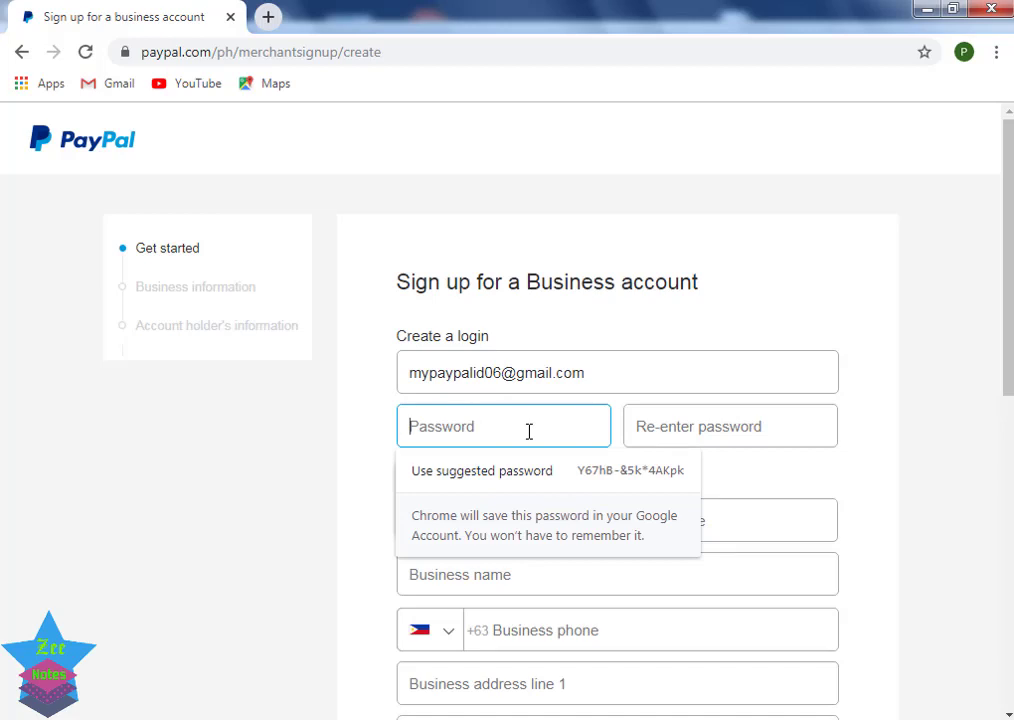
text(••••••)
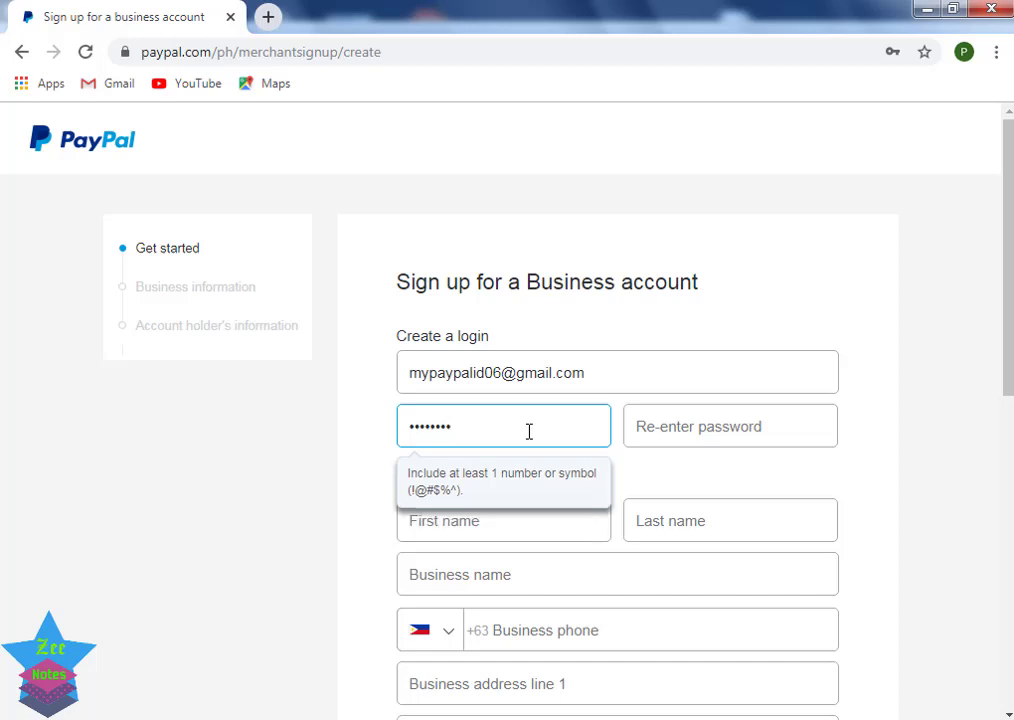
key(Tab)
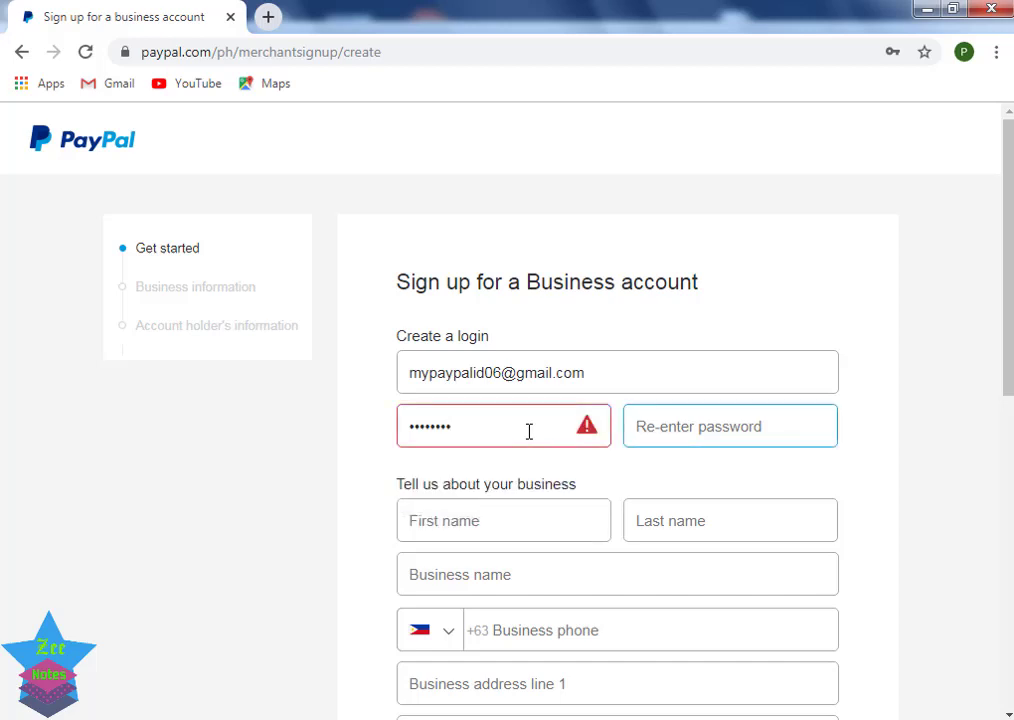
text(••)
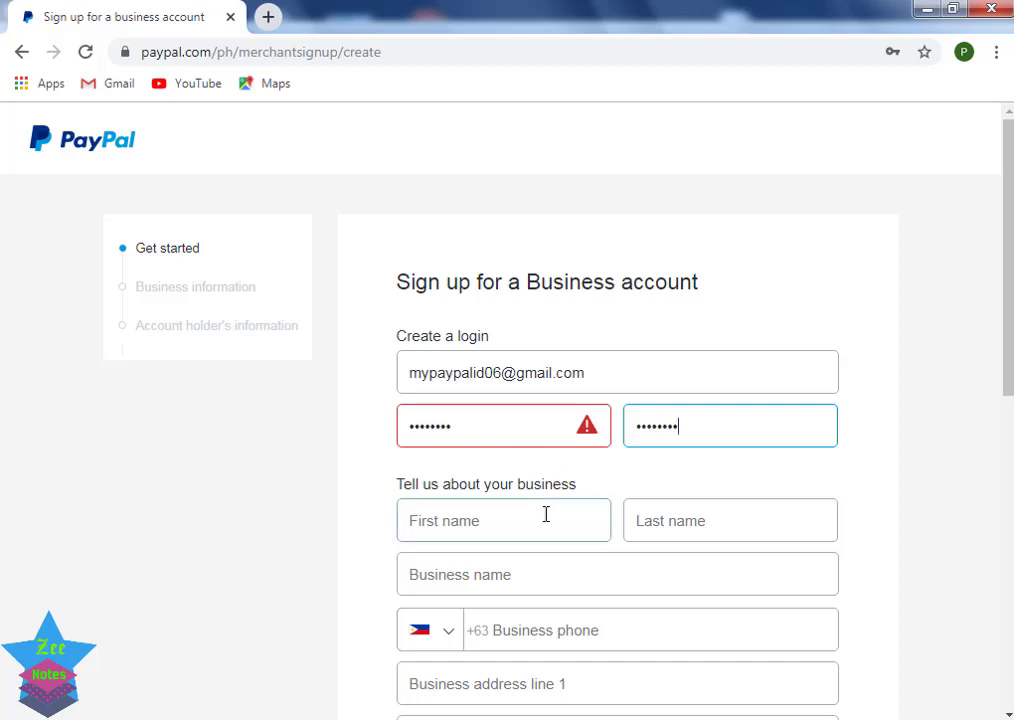
click(541, 519)
click(497, 437)
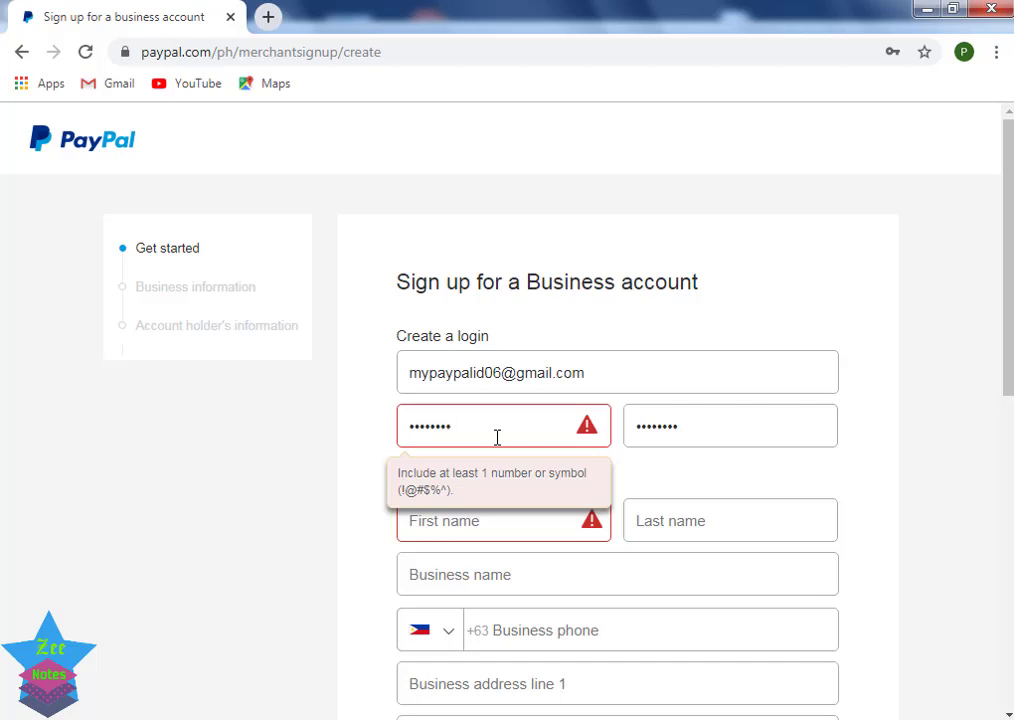
text(1234)
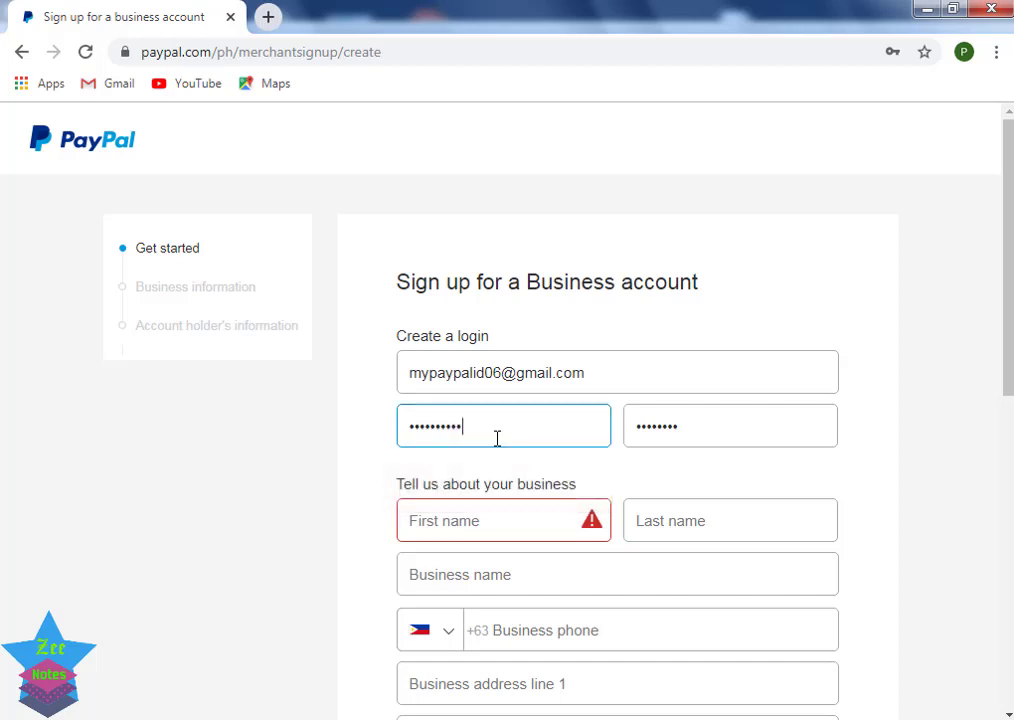
click(758, 441)
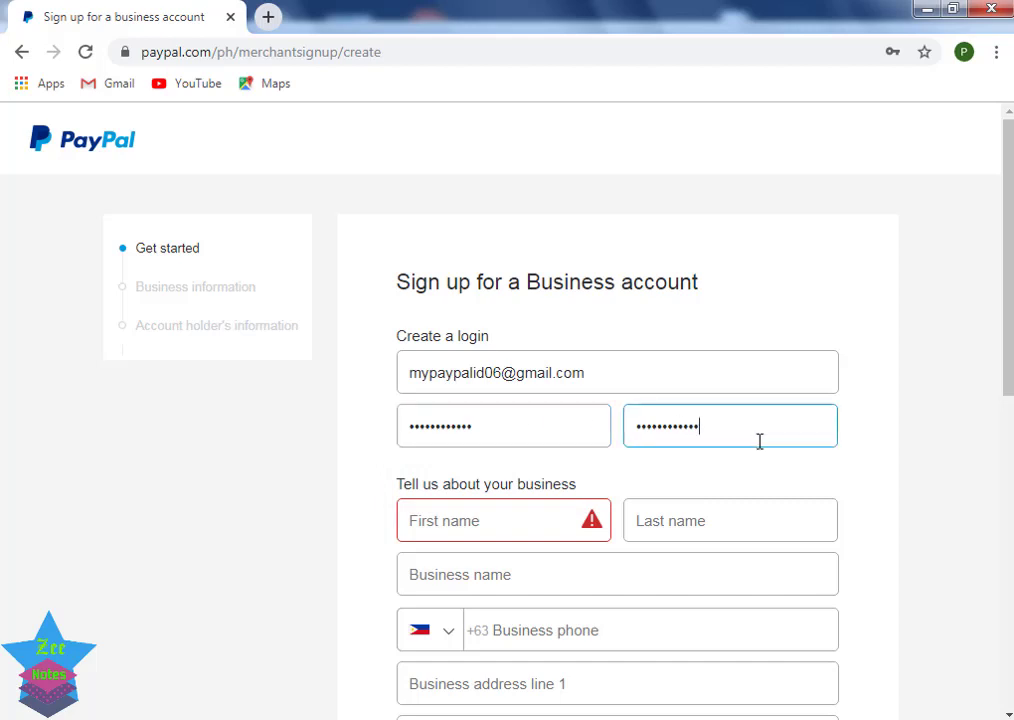
click(539, 517)
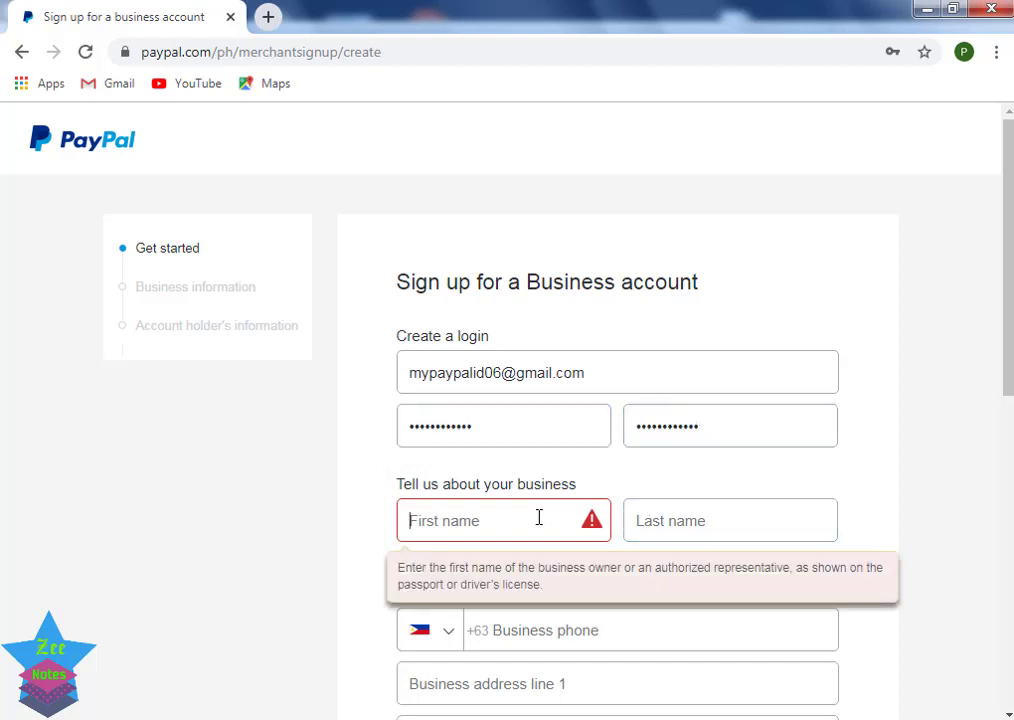
Step: Enter the owner's first name, last name and the business name
text(a)
key(BackSpace)
text(Alo)
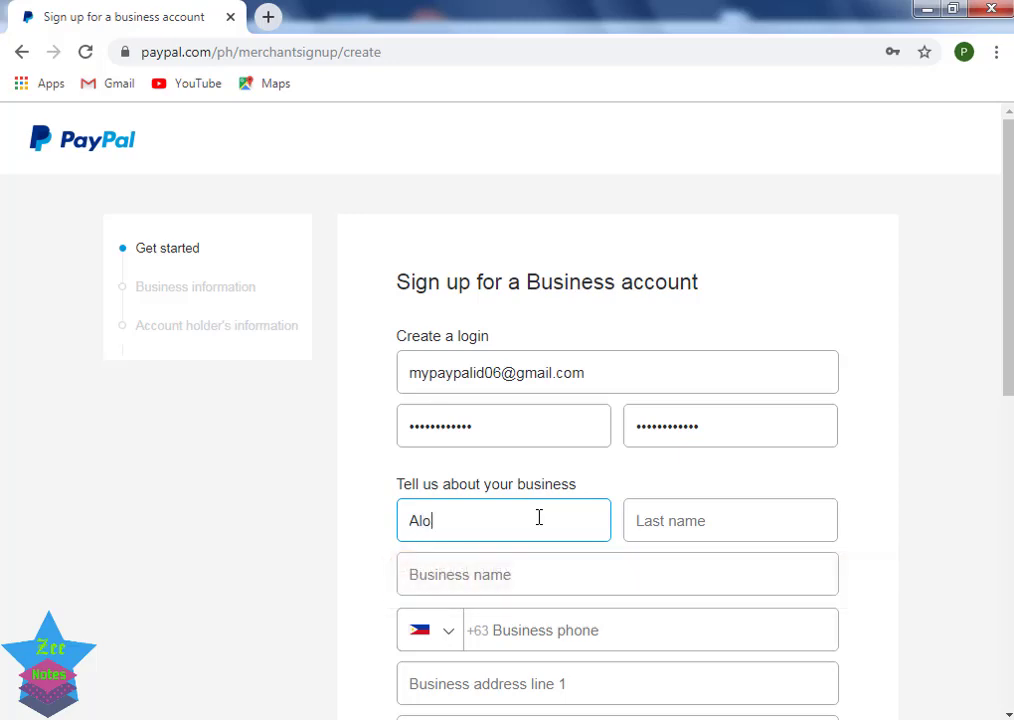
key(BackSpace)
click(731, 529)
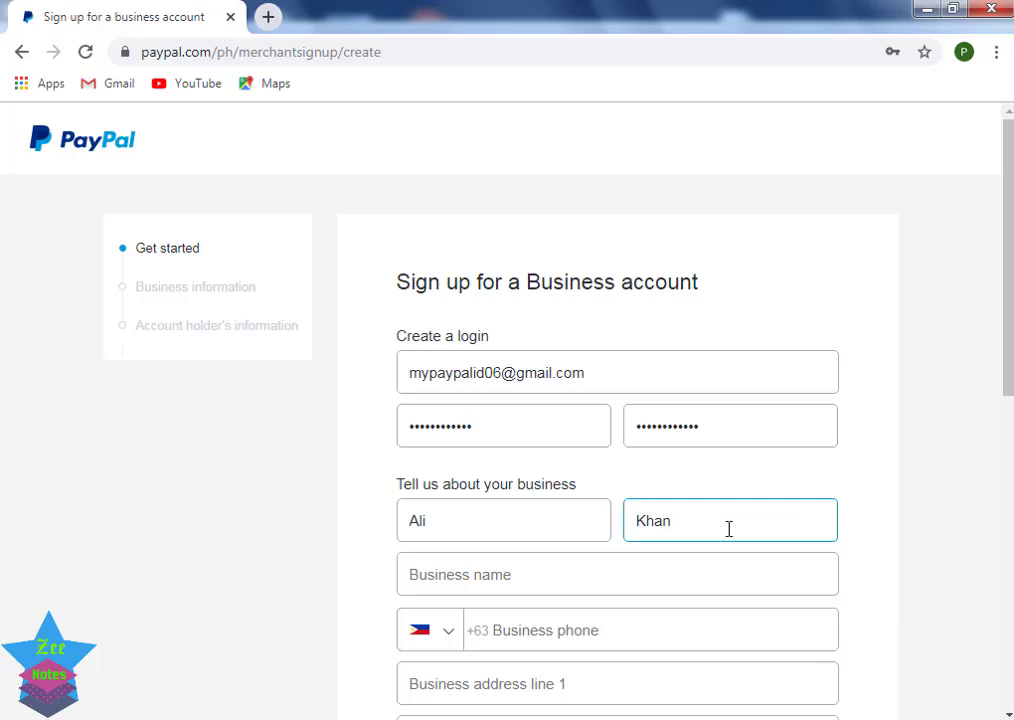
click(499, 572)
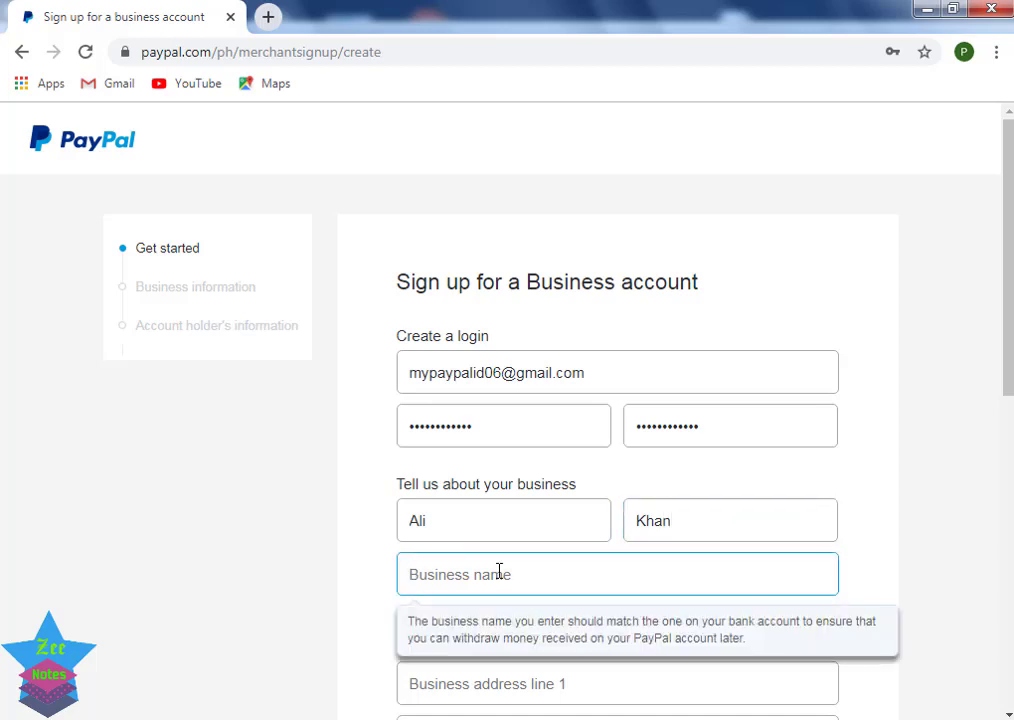
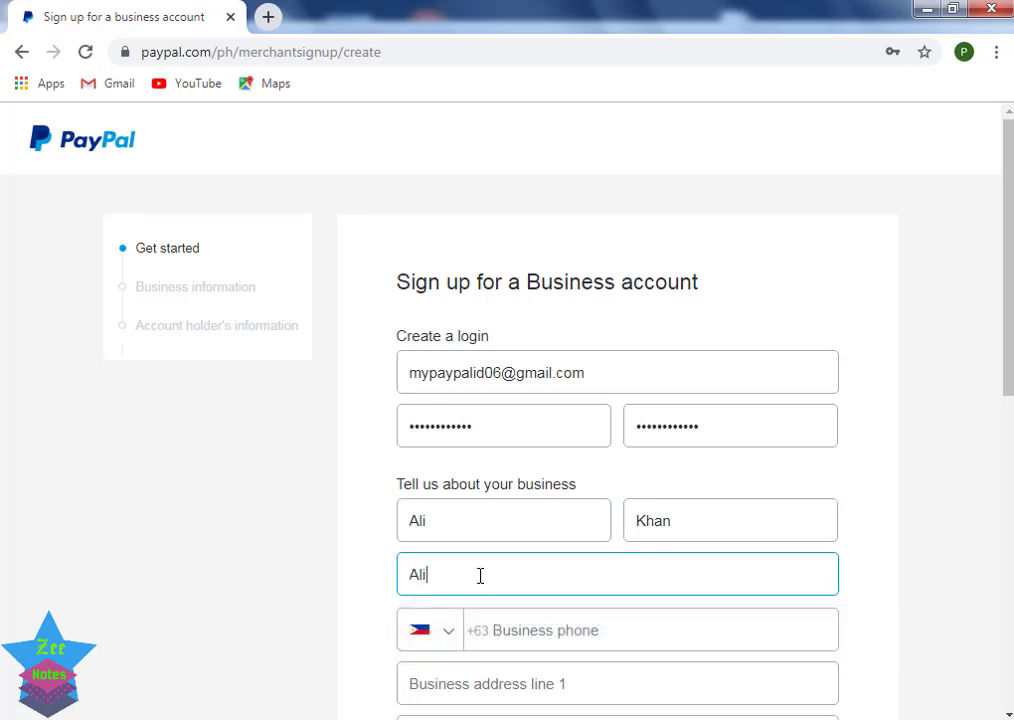
Step: Choose Pakistan +92 as the phone country code and enter the business phone number
click(447, 637)
scroll(498, 447, up, 1)
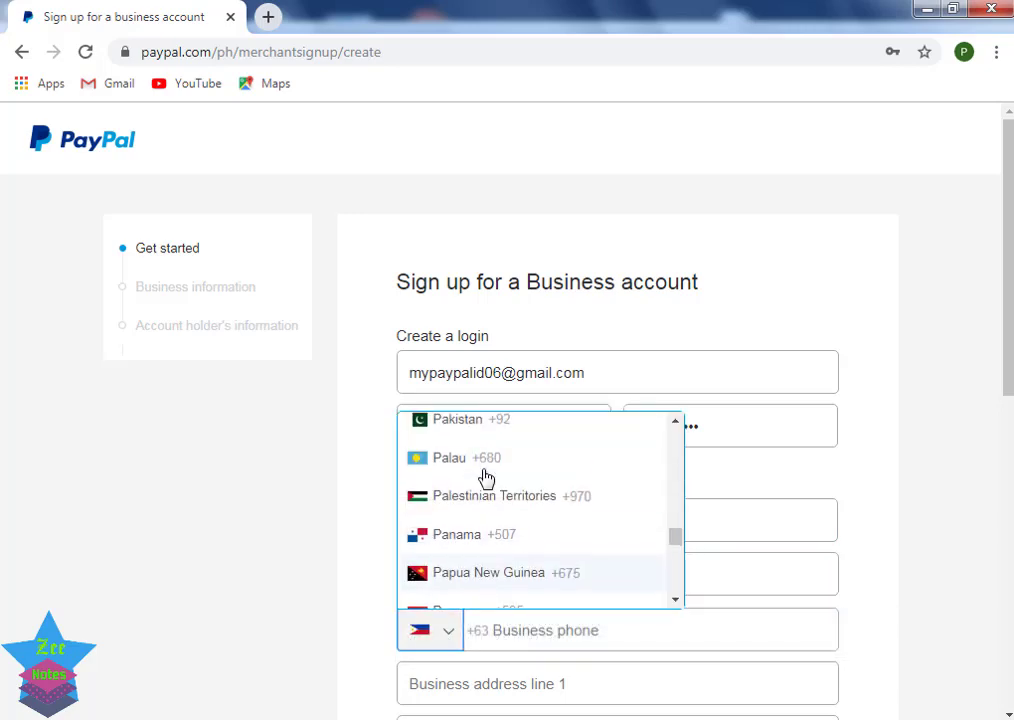
click(479, 442)
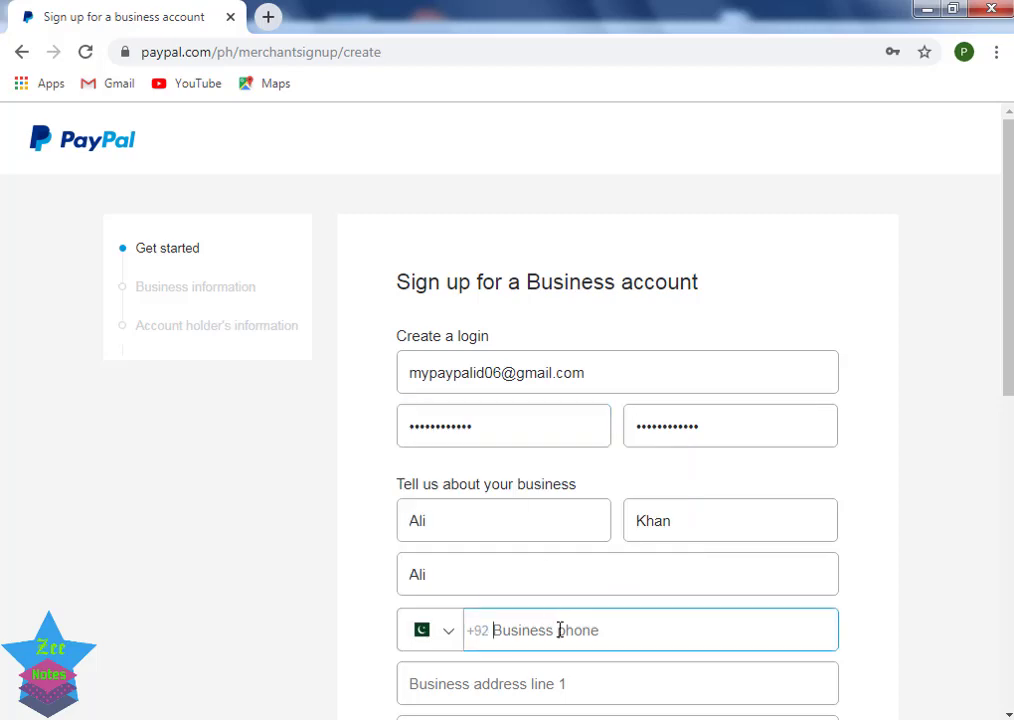
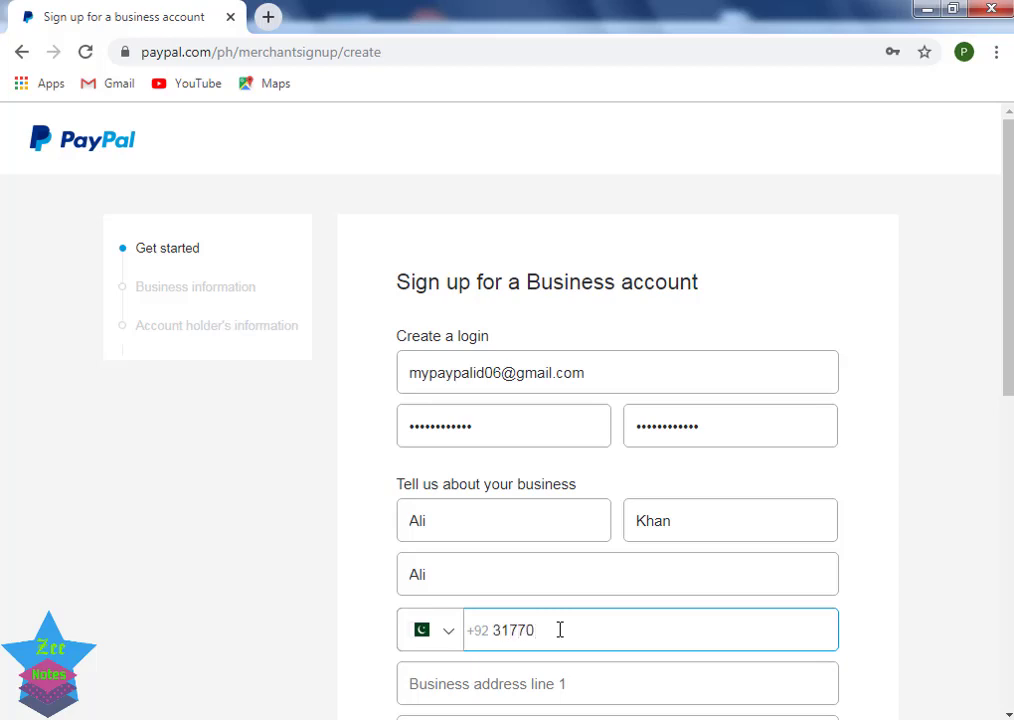
click(557, 681)
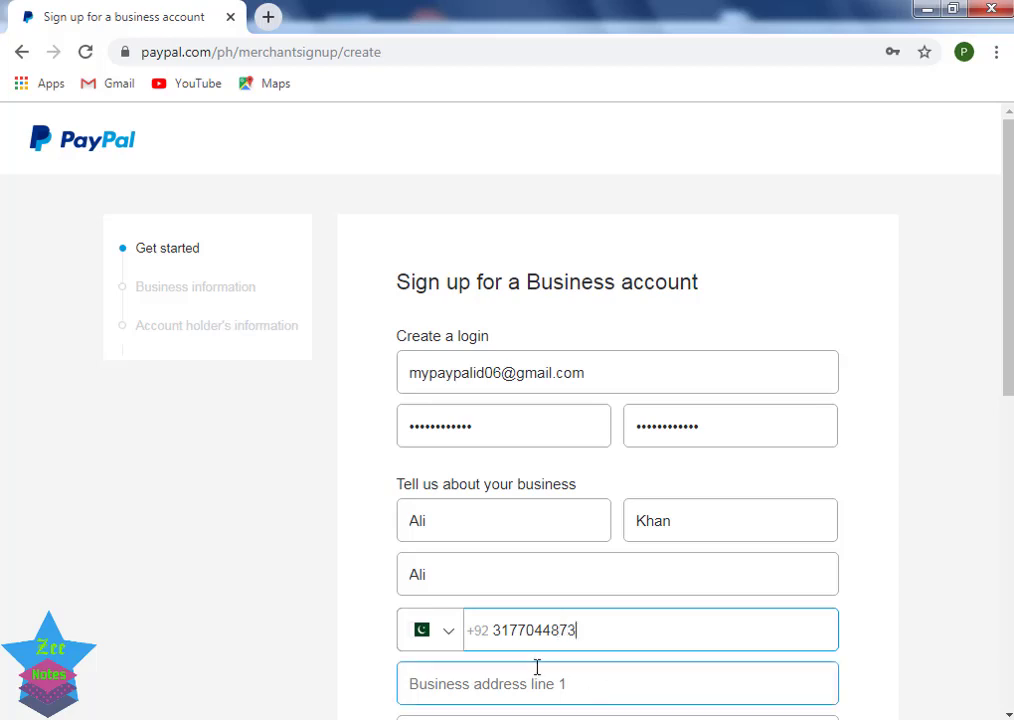
Step: Enter Pattoki as business address line 1
scroll(589, 661, down, 2)
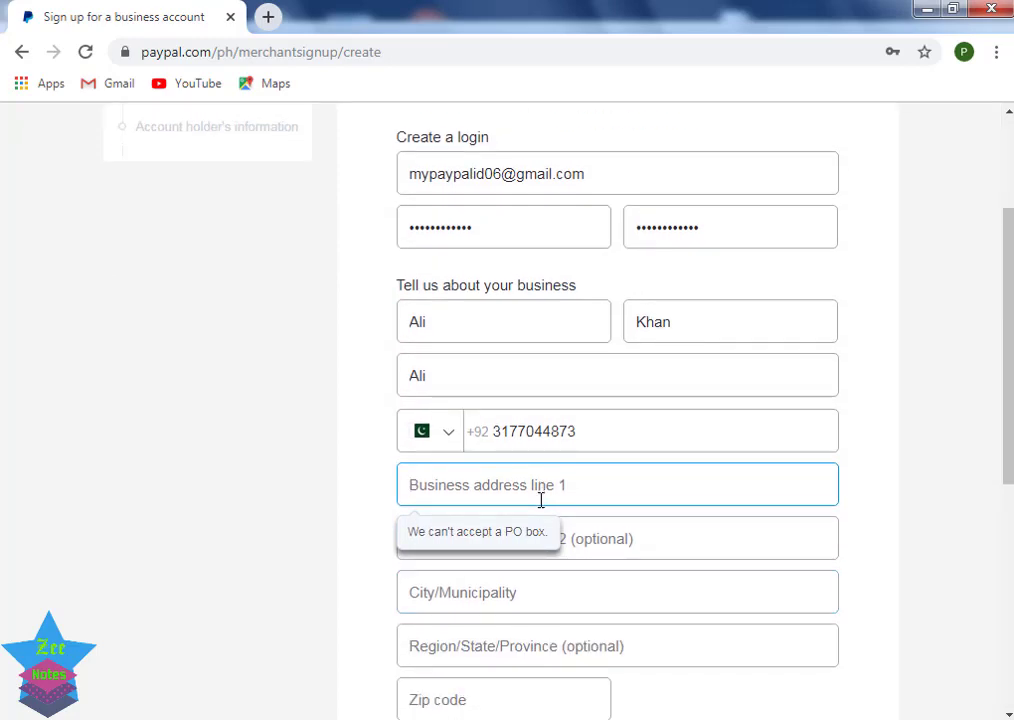
text(Patt)
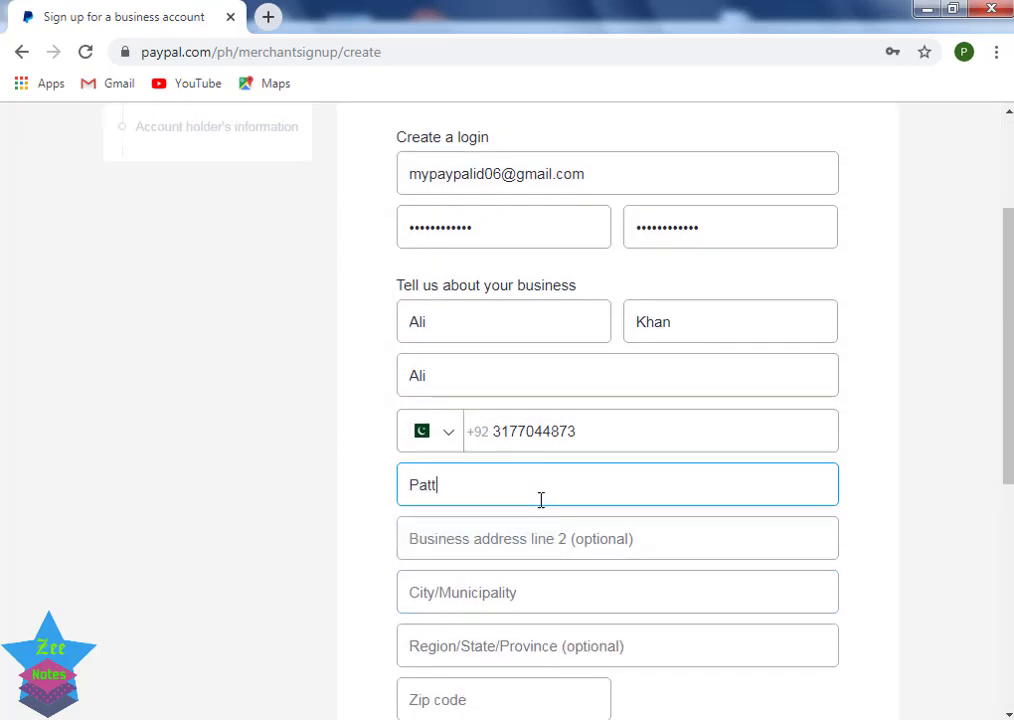
text(oki)
click(516, 546)
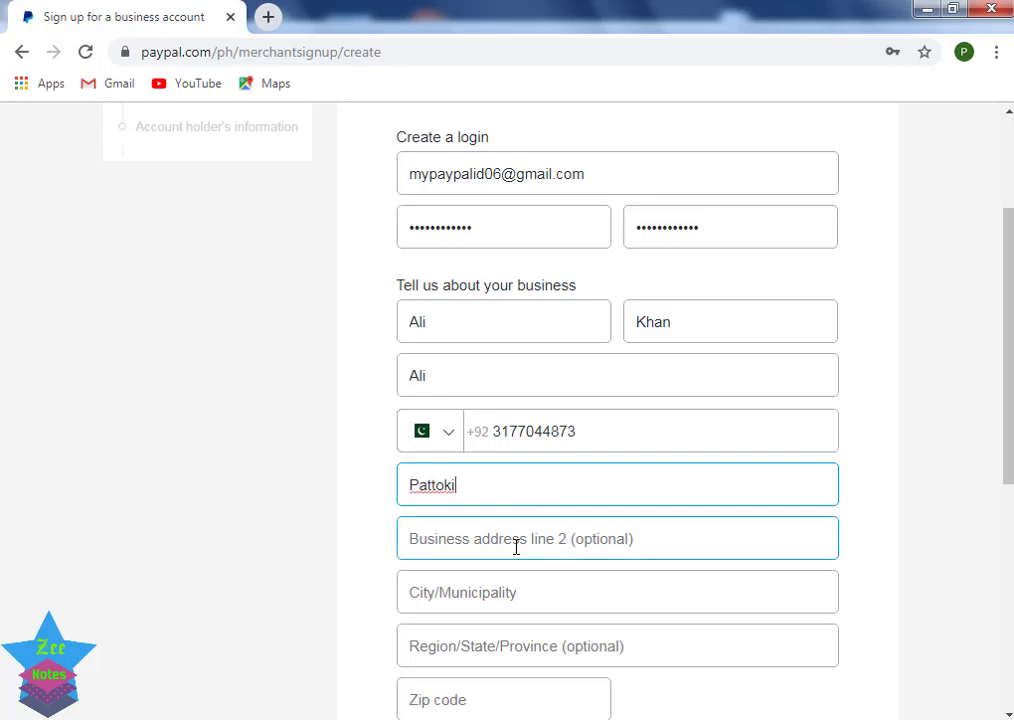
click(502, 597)
scroll(502, 598, down, 1)
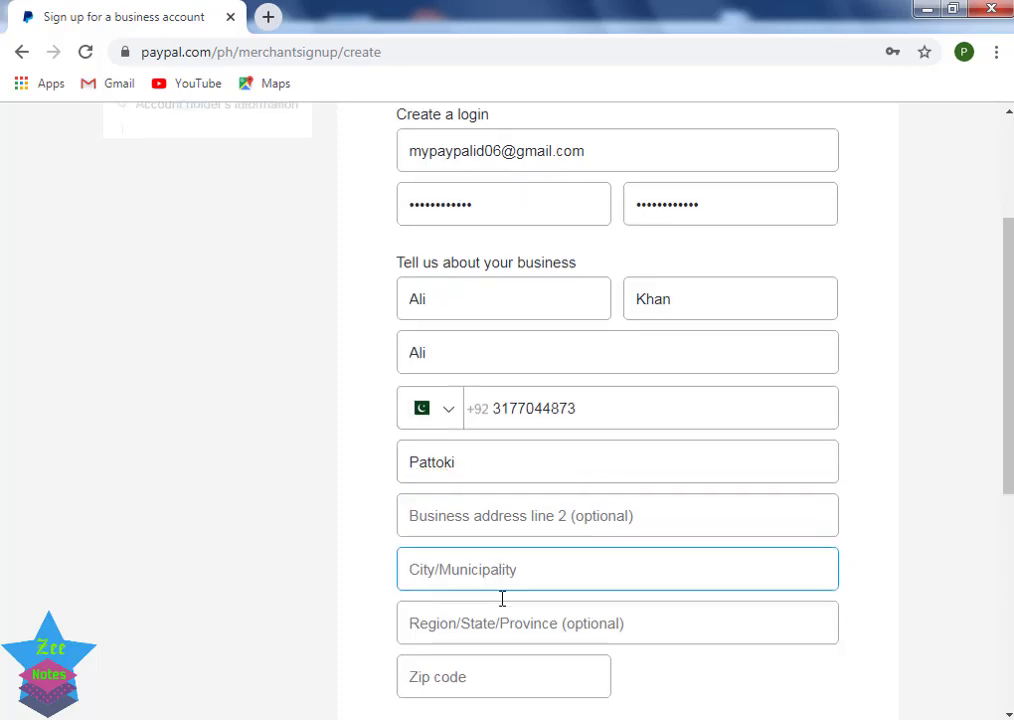
click(521, 553)
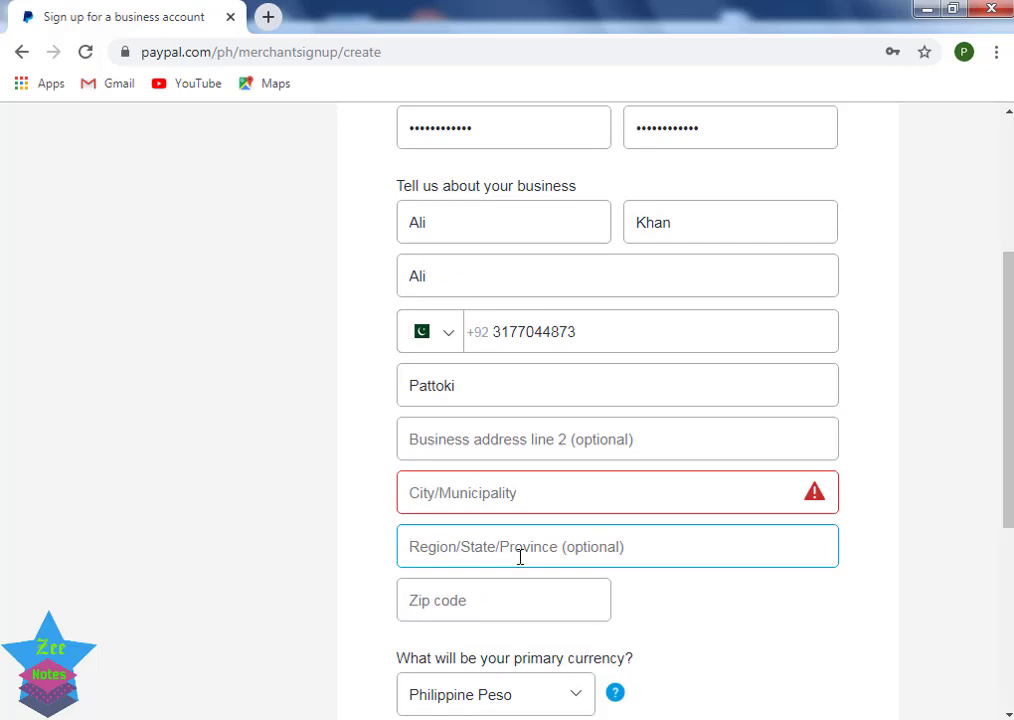
Step: Copy Pattoki from address line 1 into the City/Municipality field
double_click(473, 382)
right_click(474, 382)
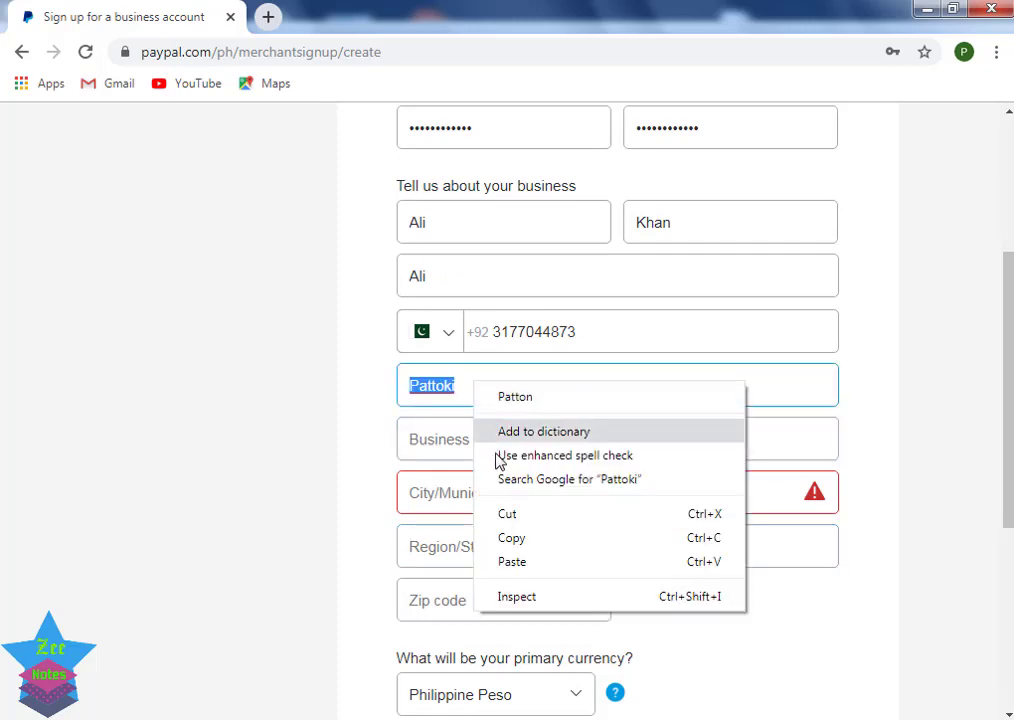
click(512, 539)
right_click(474, 544)
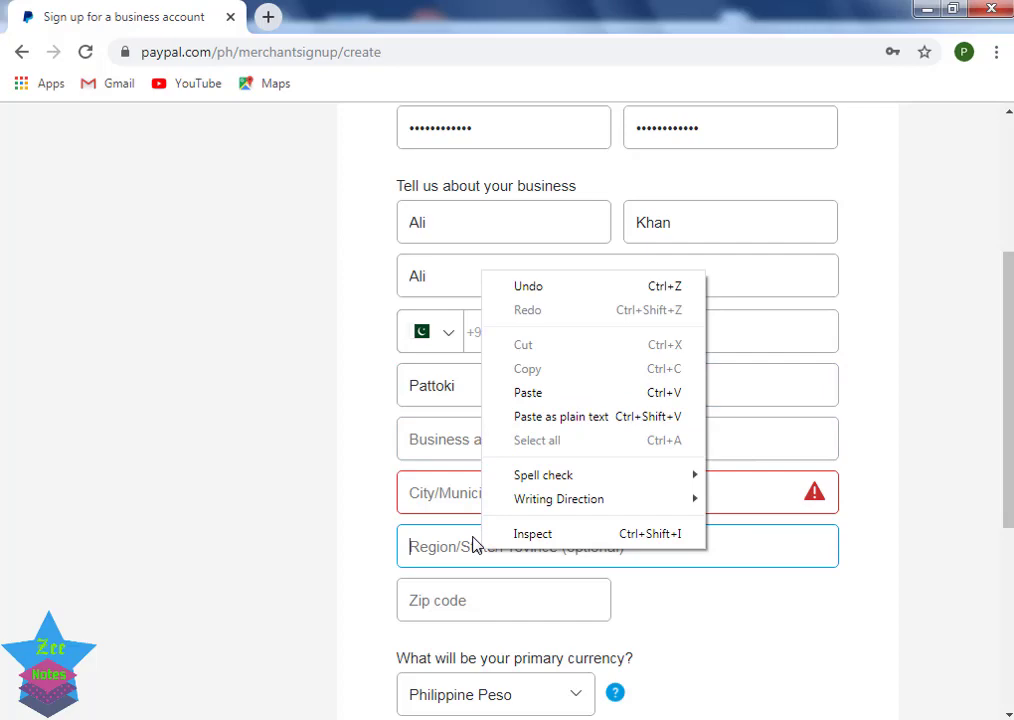
right_click(433, 500)
click(461, 340)
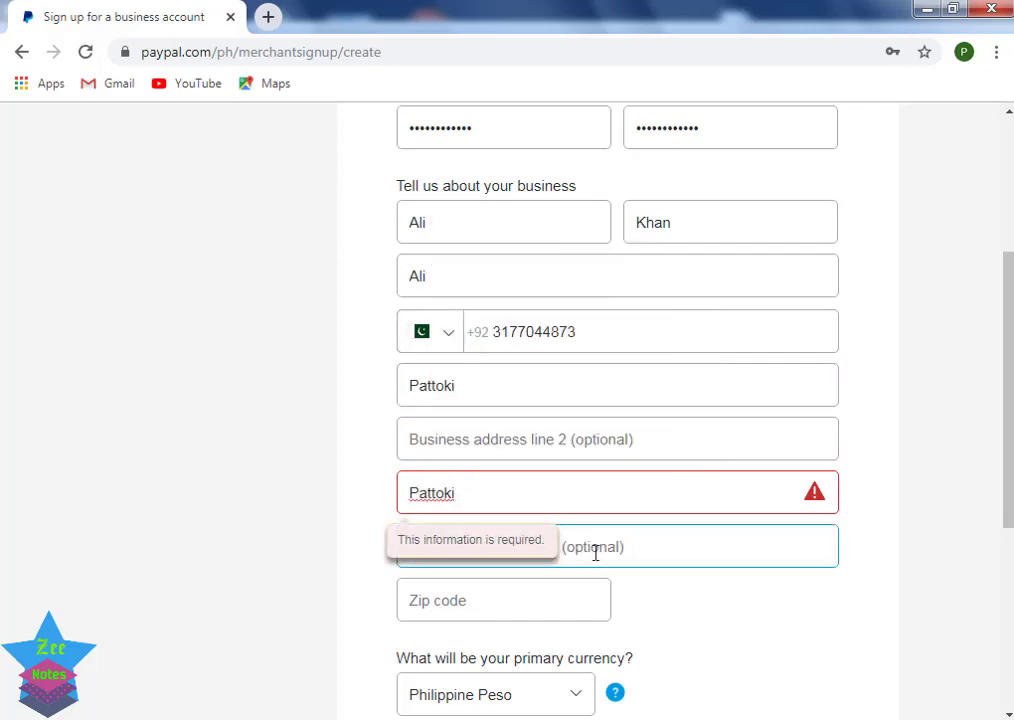
click(541, 604)
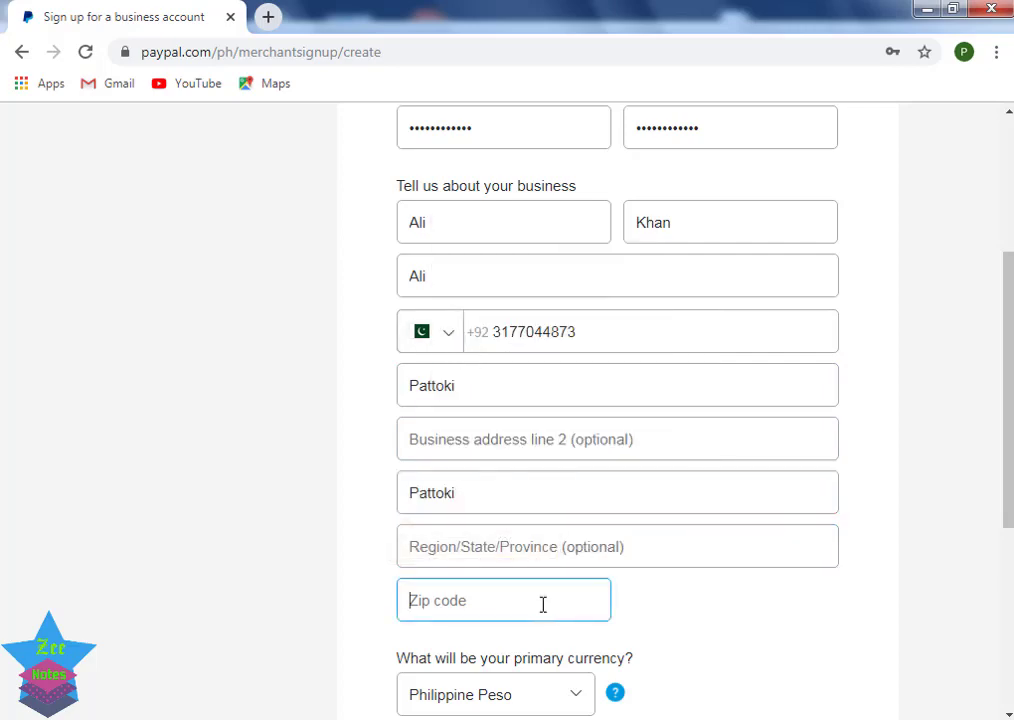
Step: In a new tab, Google search for Philippines zip code Manila
click(268, 17)
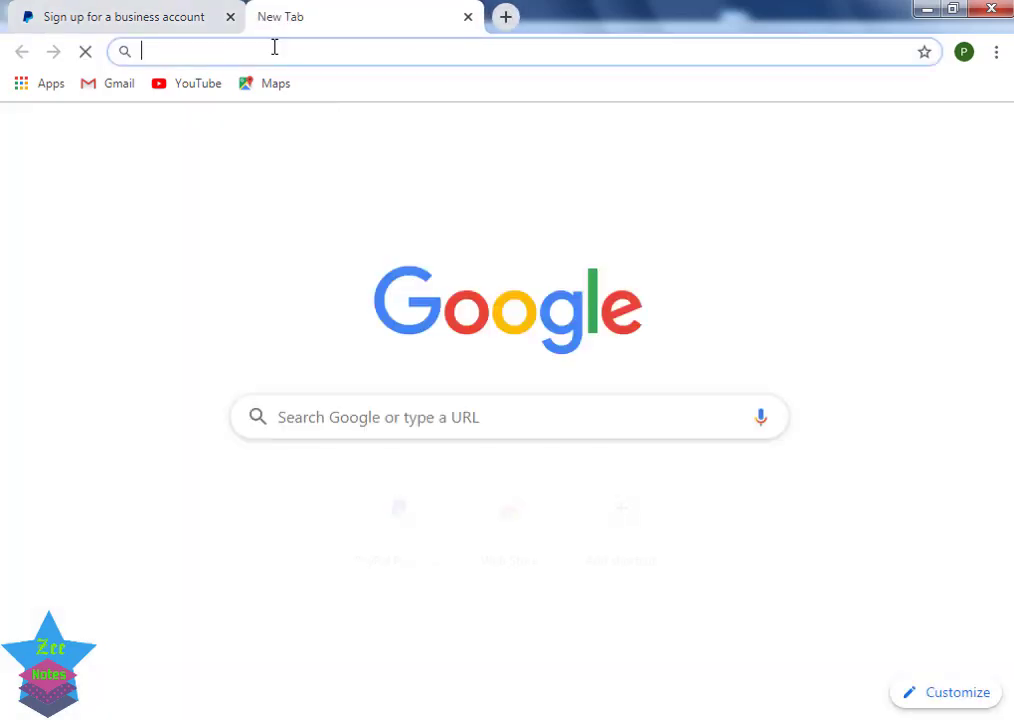
text(g)
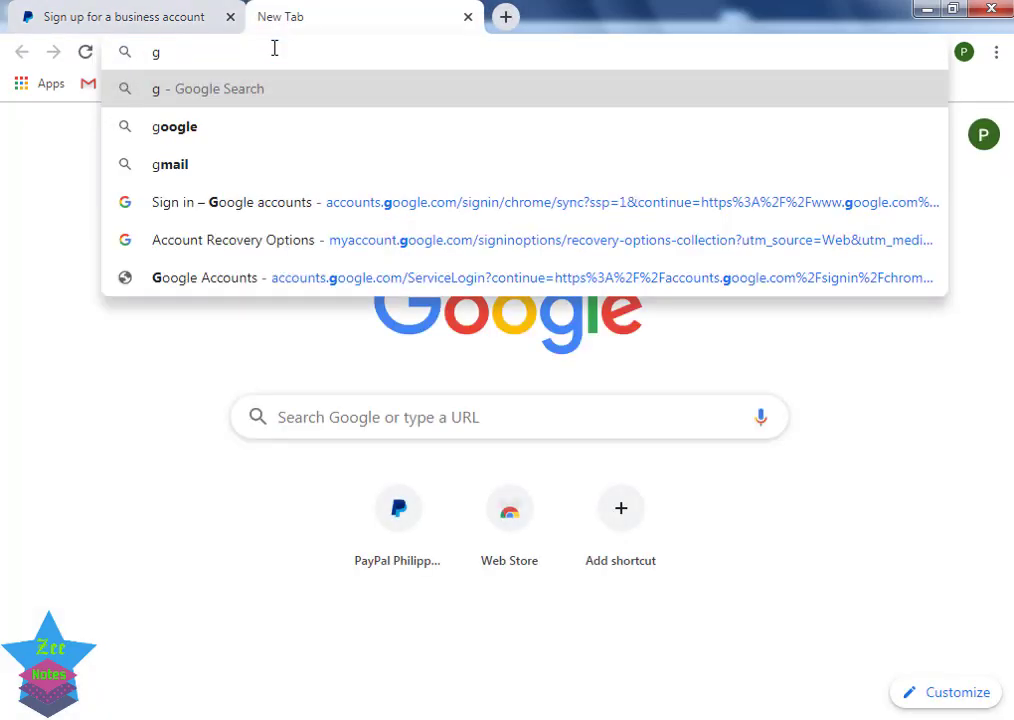
text(oogl)
key(Return)
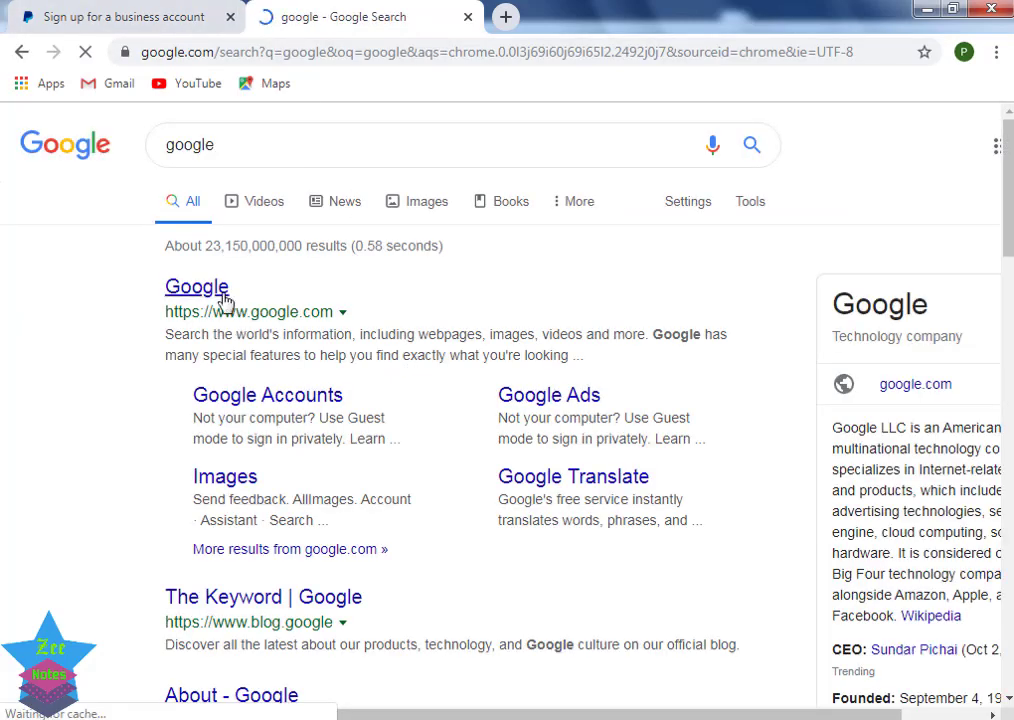
click(221, 293)
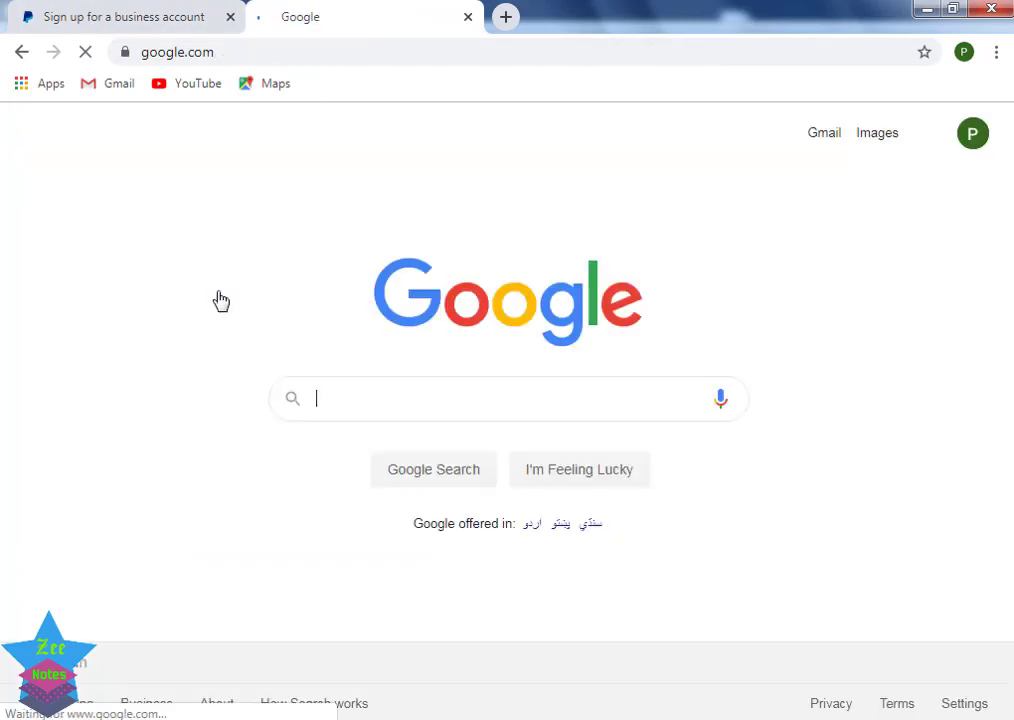
click(404, 402)
text(phili)
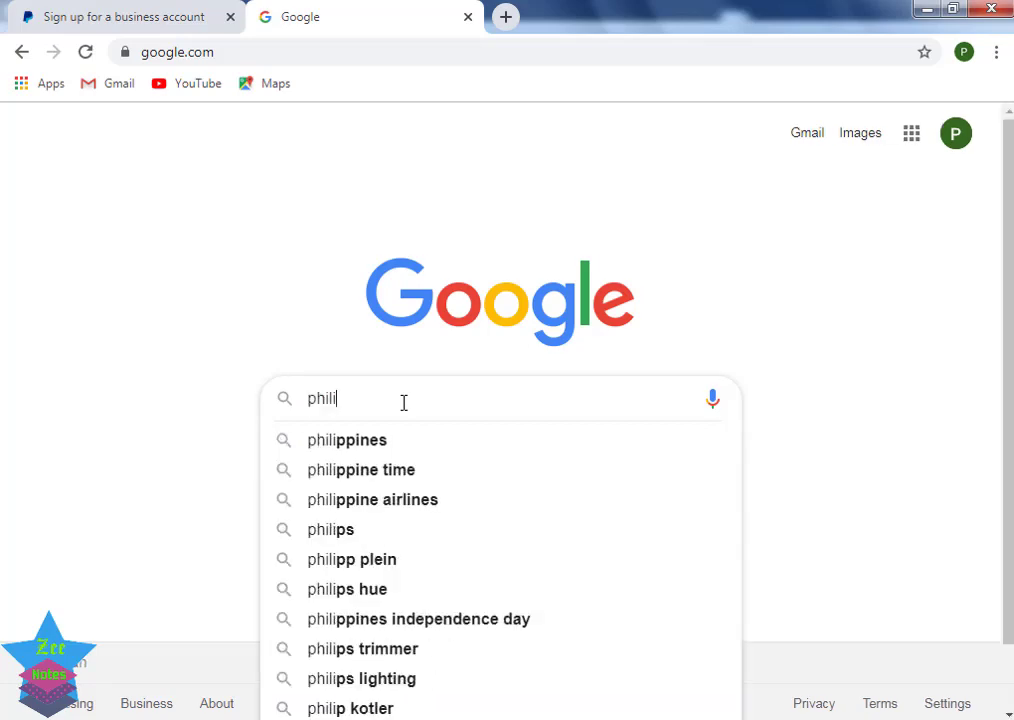
key(Down)
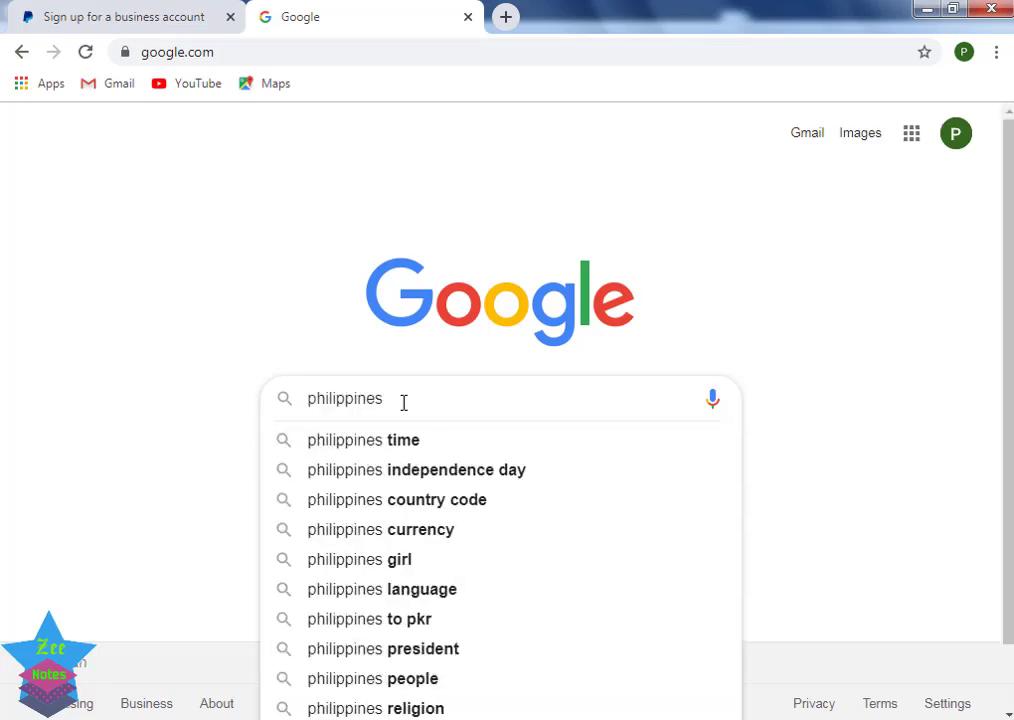
text(z)
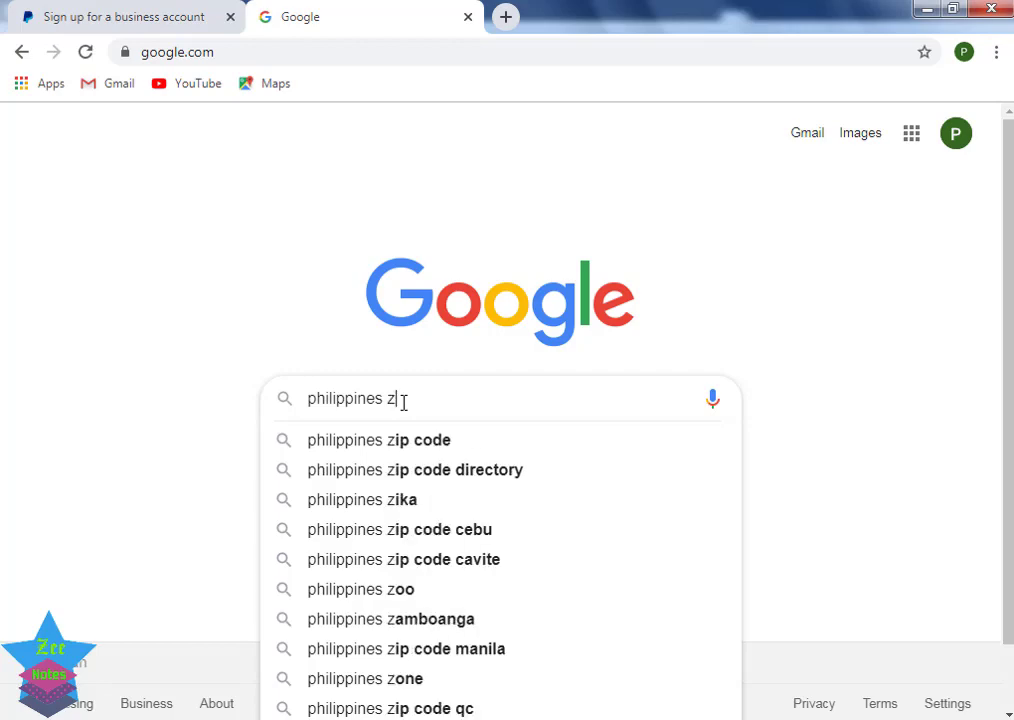
key(Down)
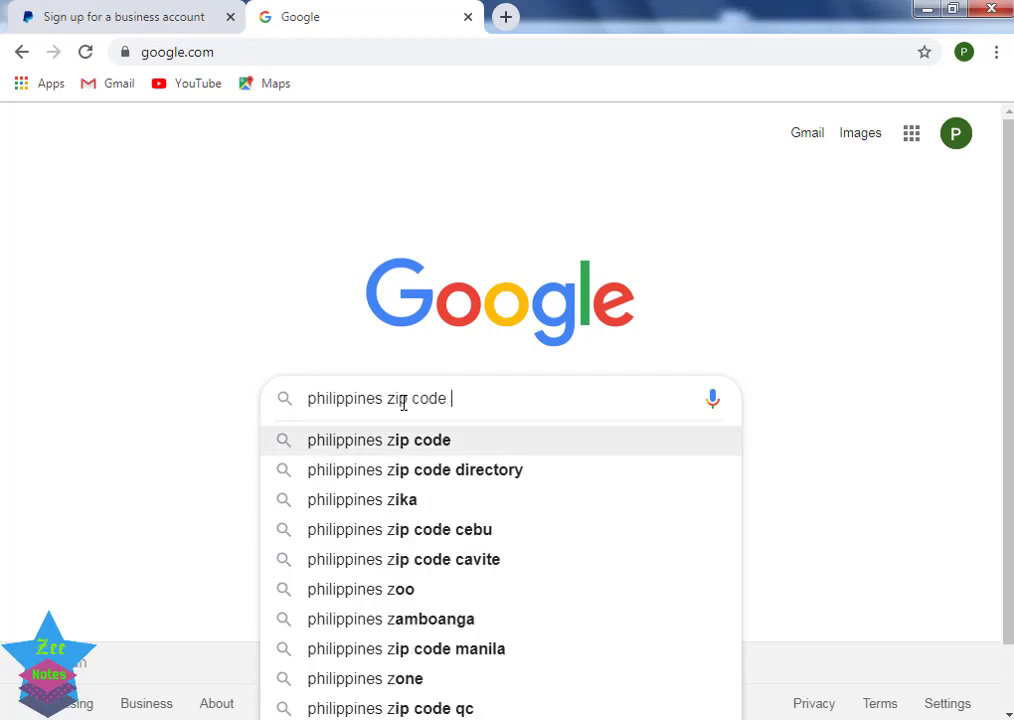
text(manila)
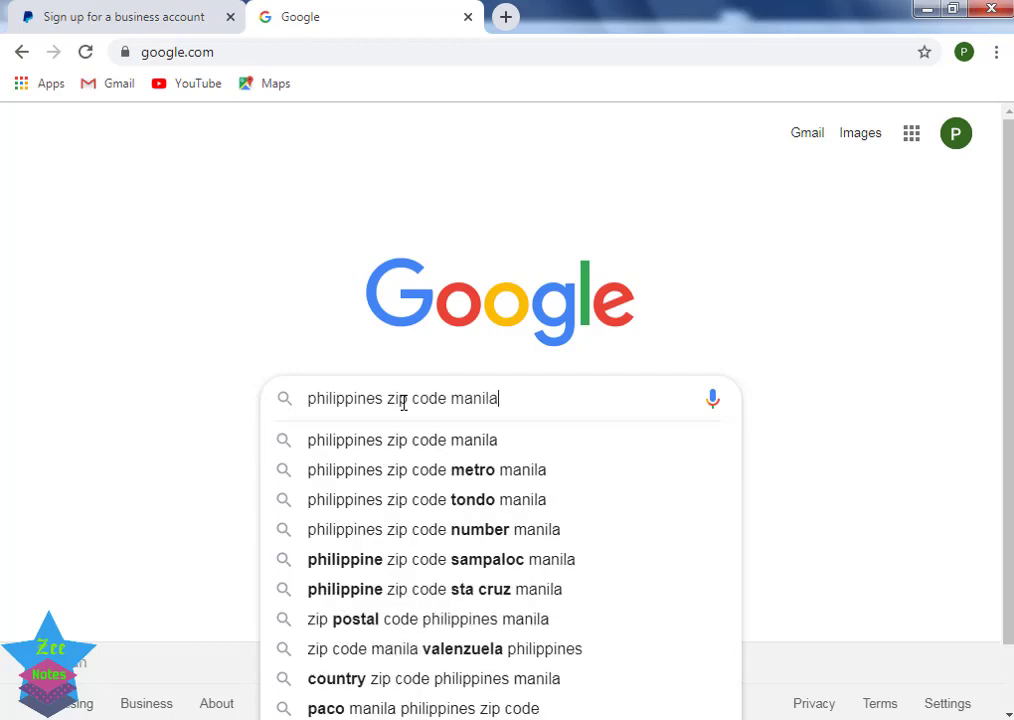
key(Return)
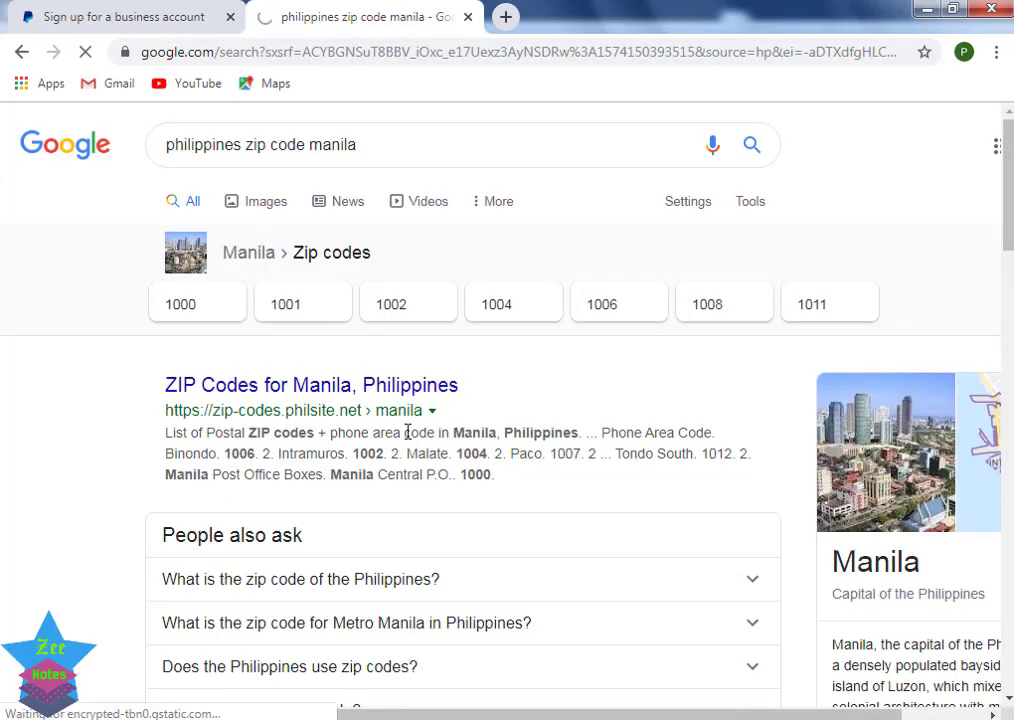
Step: Copy Malate's ZIP code 1004 from the Manila ZIP codes page
click(345, 385)
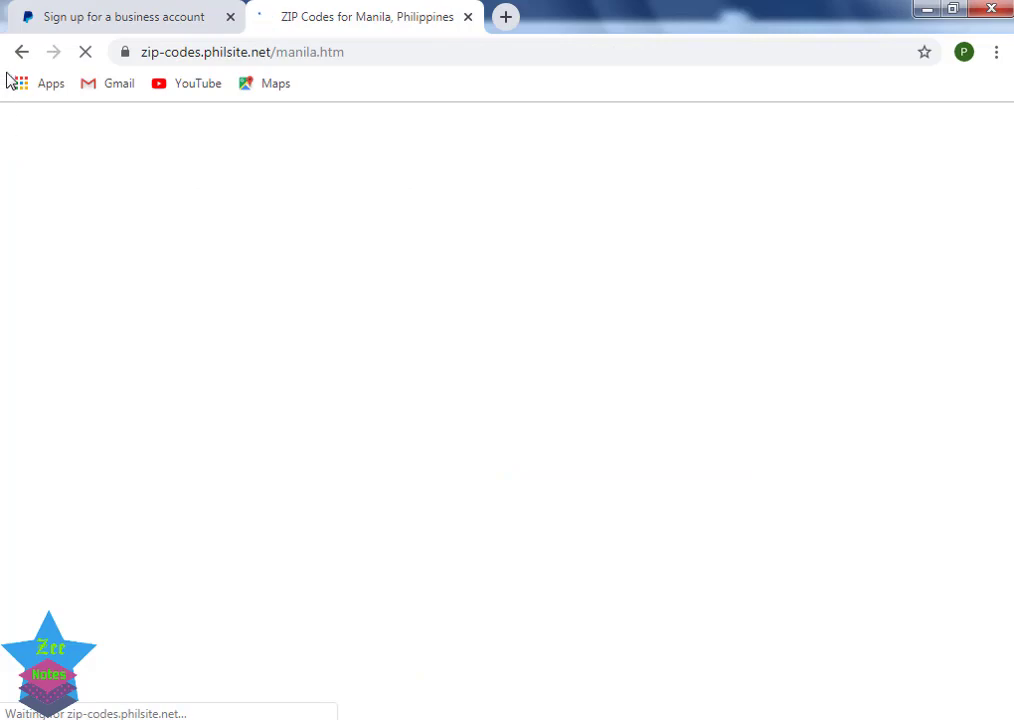
scroll(548, 456, down, 5)
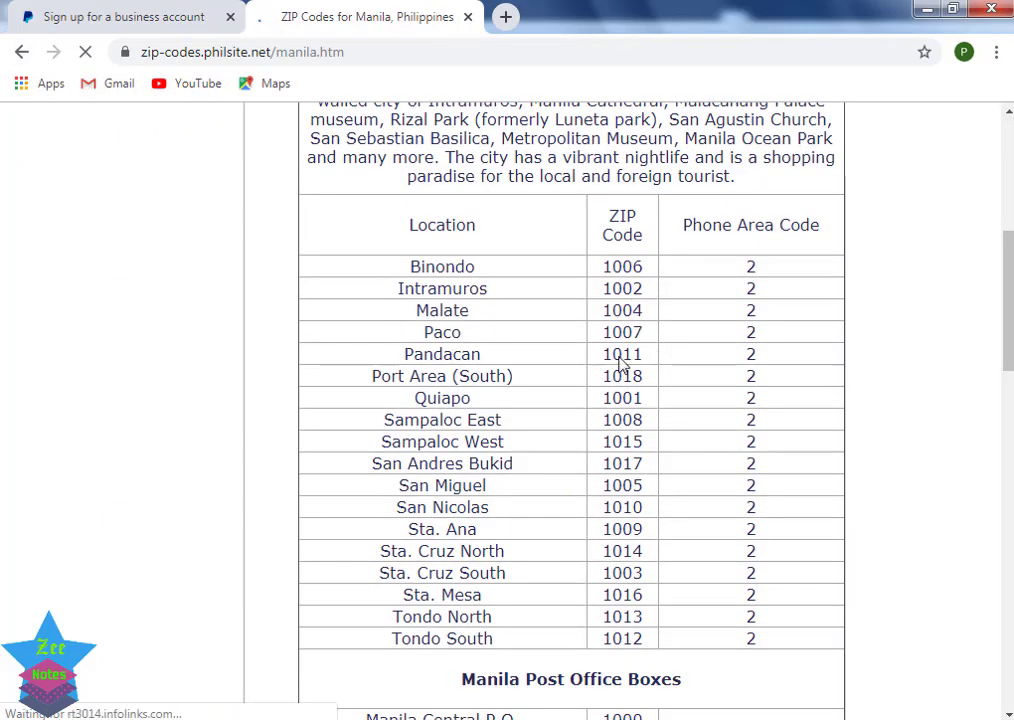
drag(643, 310, 601, 311)
right_click(610, 316)
click(645, 330)
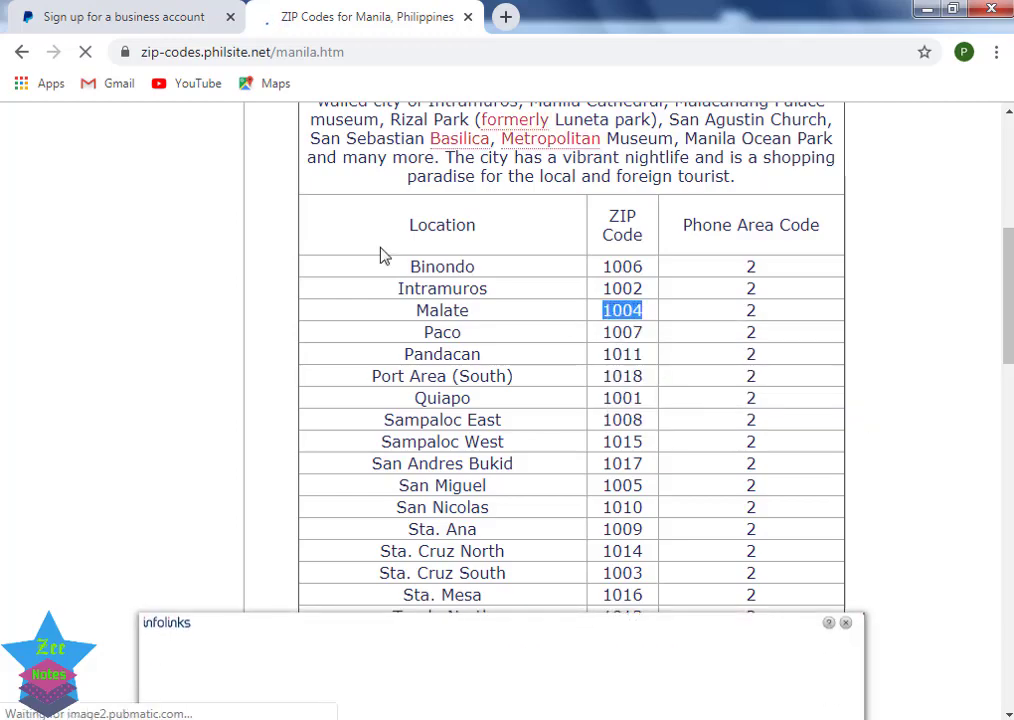
click(131, 12)
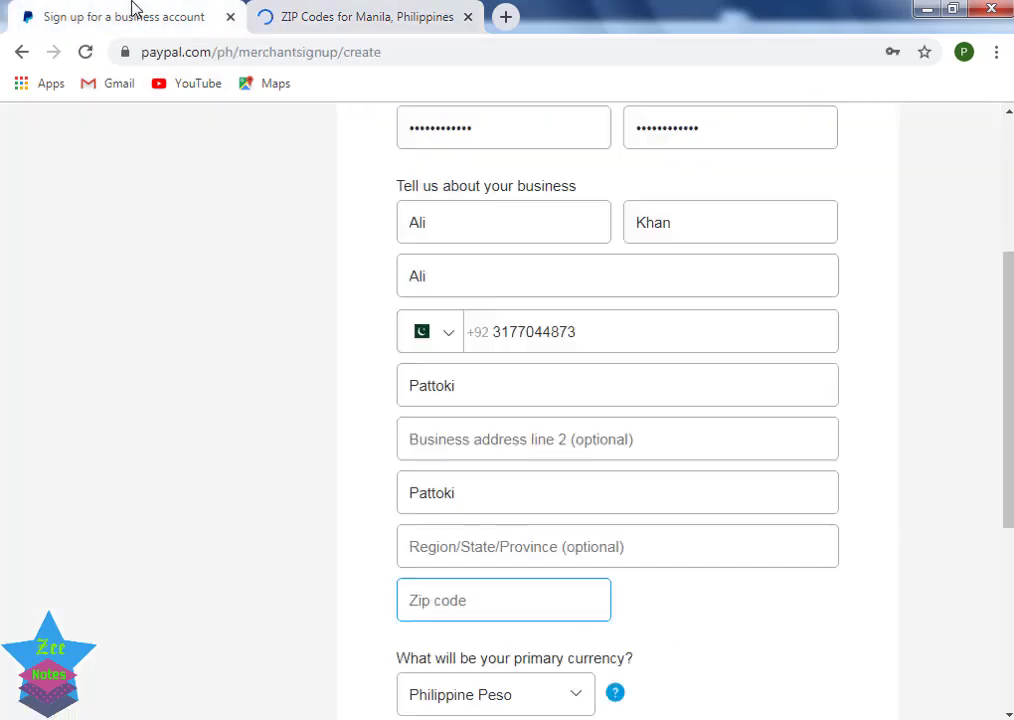
Step: Paste 1004 as zip code, choose US Dollar currency, accept the terms and continue
right_click(444, 601)
click(487, 444)
scroll(487, 446, down, 2)
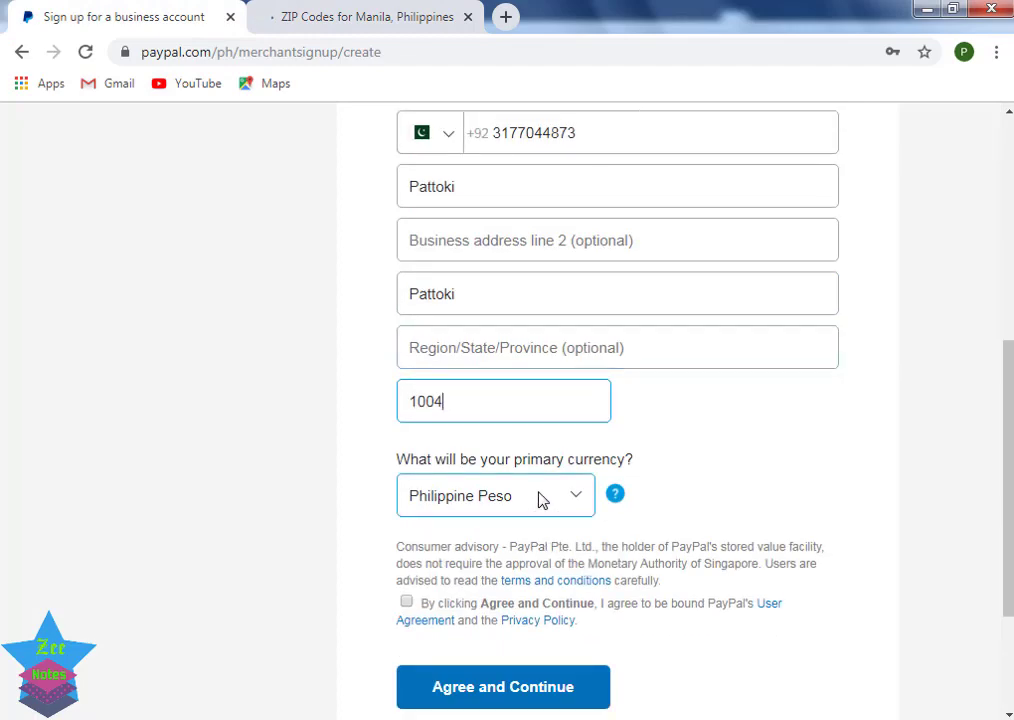
click(540, 500)
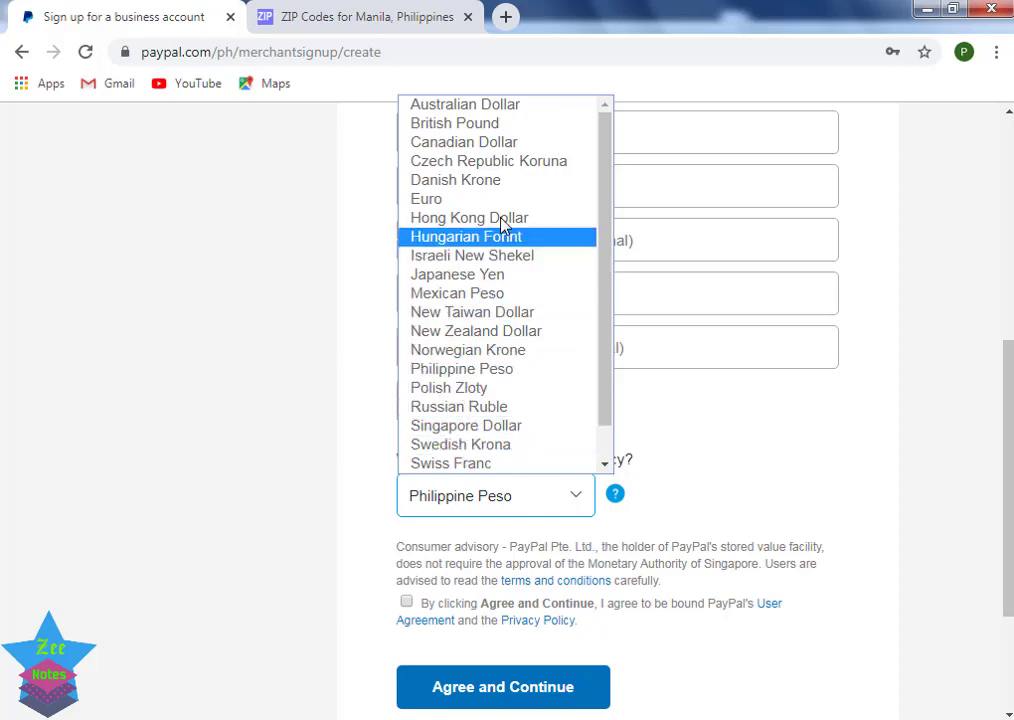
drag(604, 408, 606, 455)
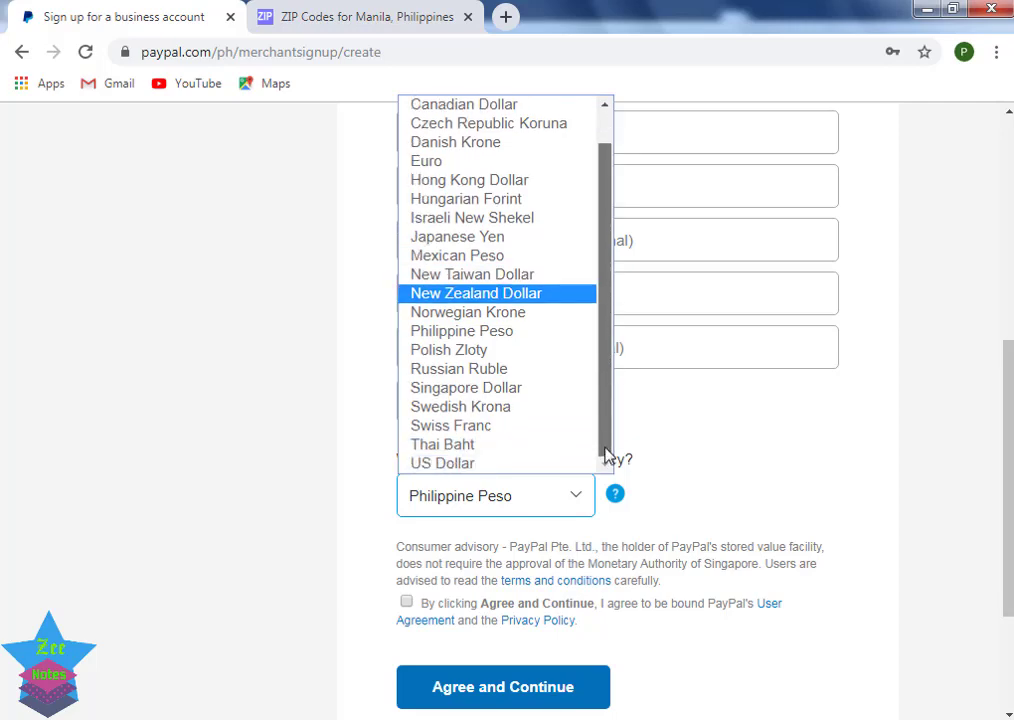
click(534, 463)
click(406, 501)
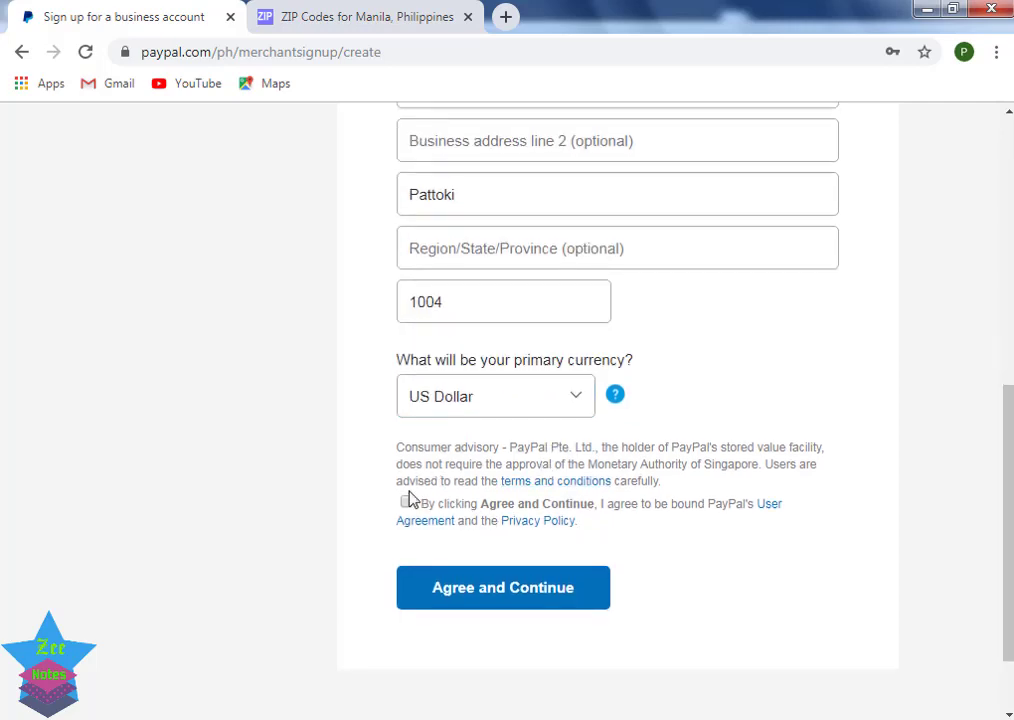
click(470, 577)
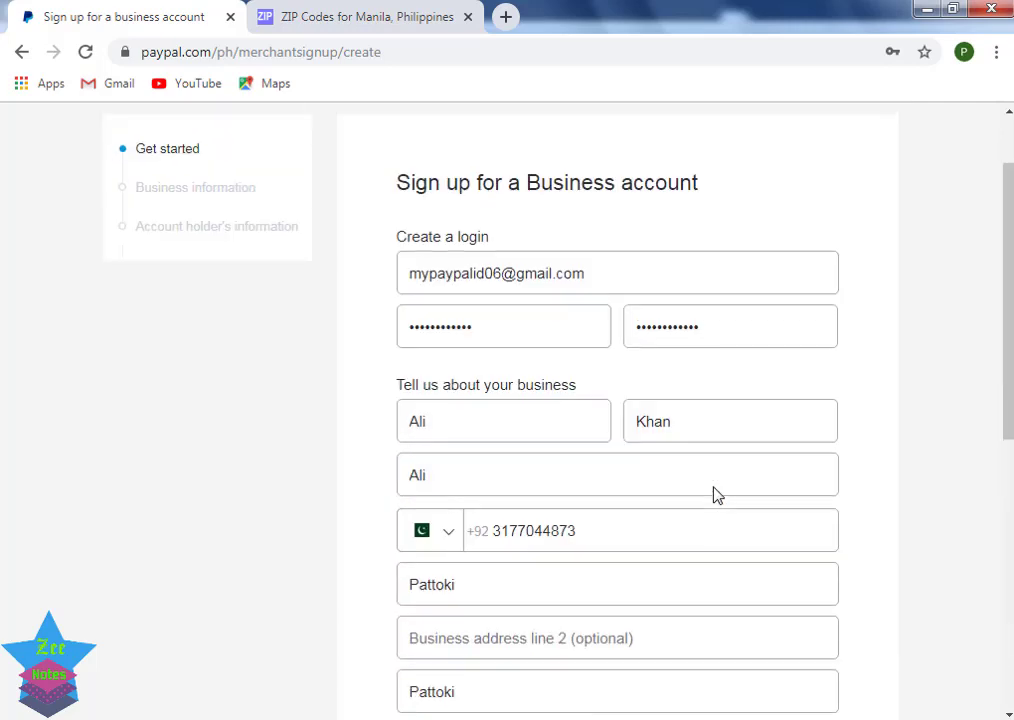
scroll(620, 492, down, 6)
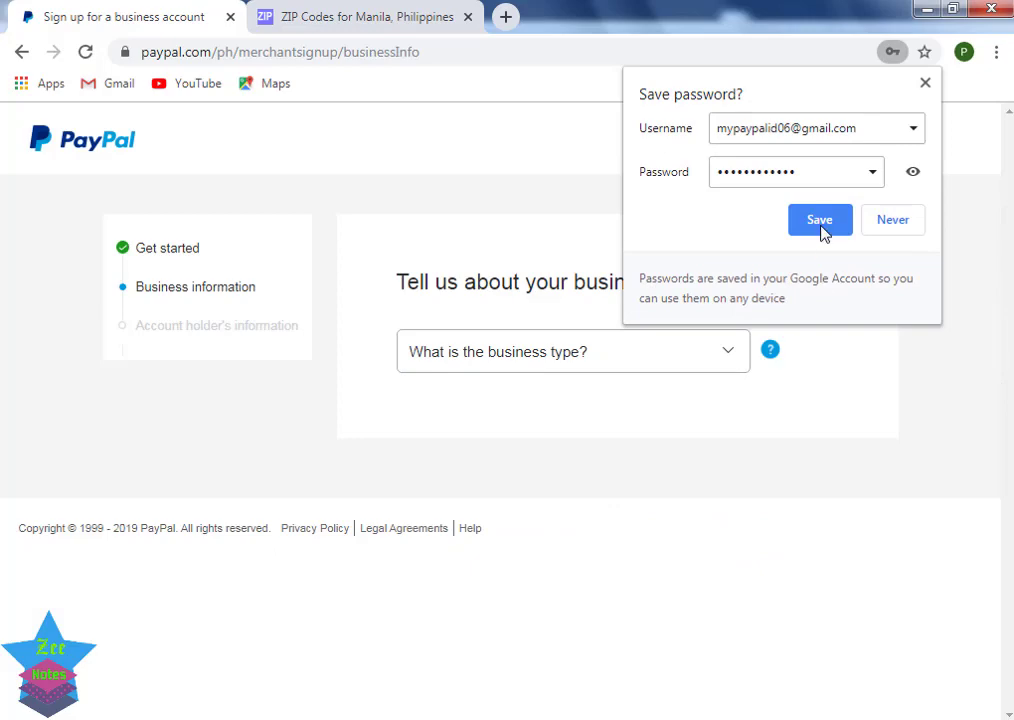
Step: Save the login in Chrome, then set business type Individual and category Schools and Educational Services
click(819, 221)
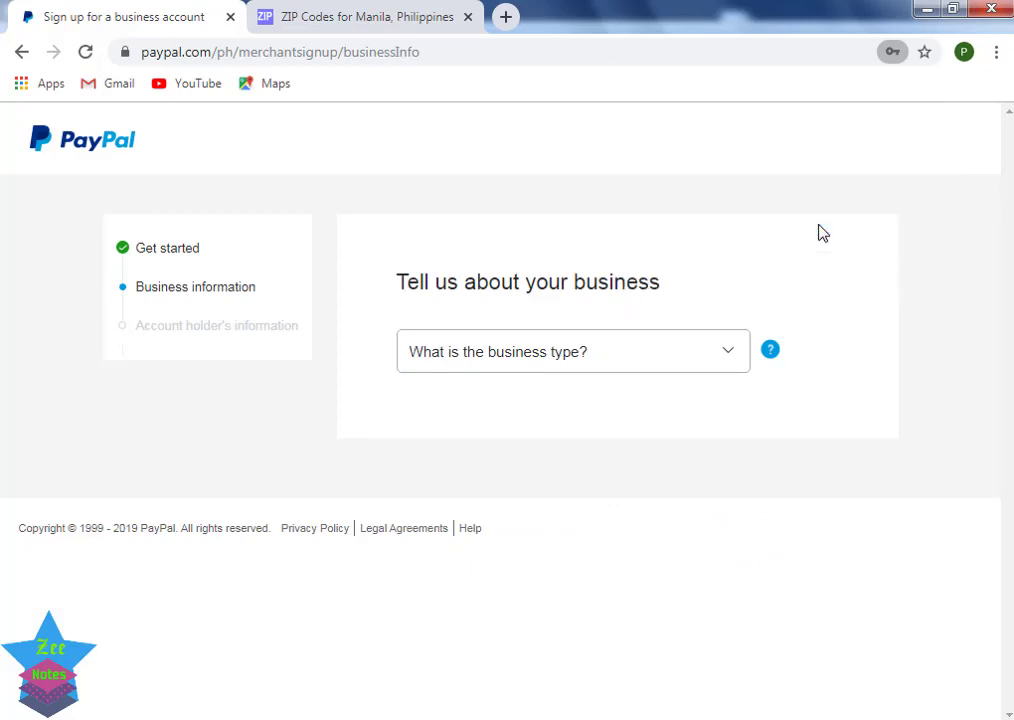
click(646, 361)
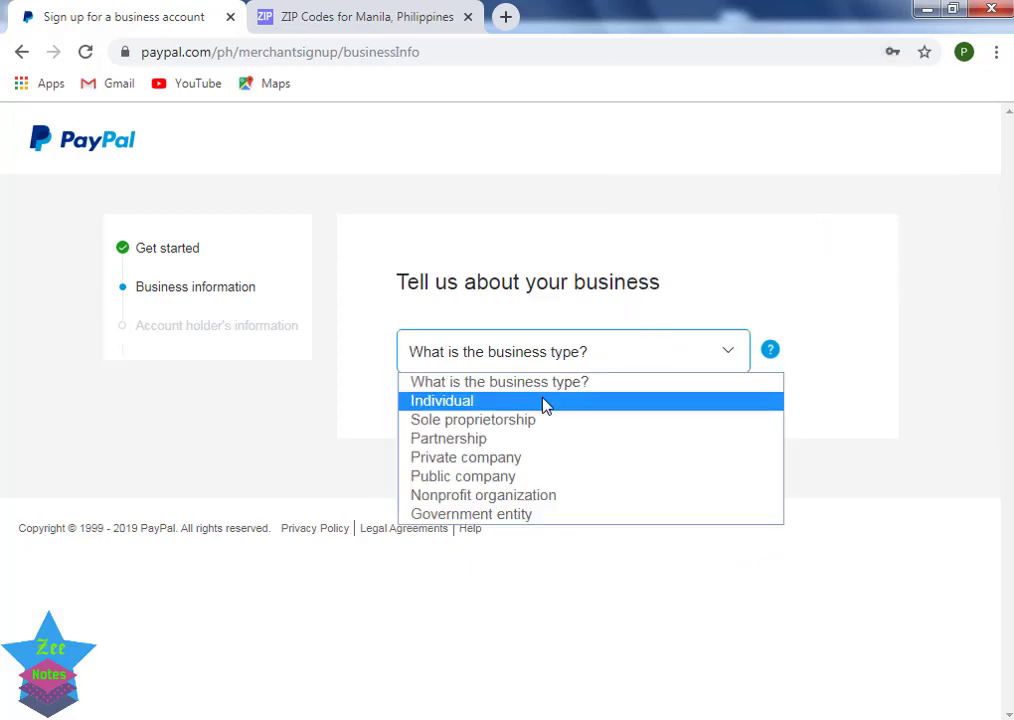
click(544, 401)
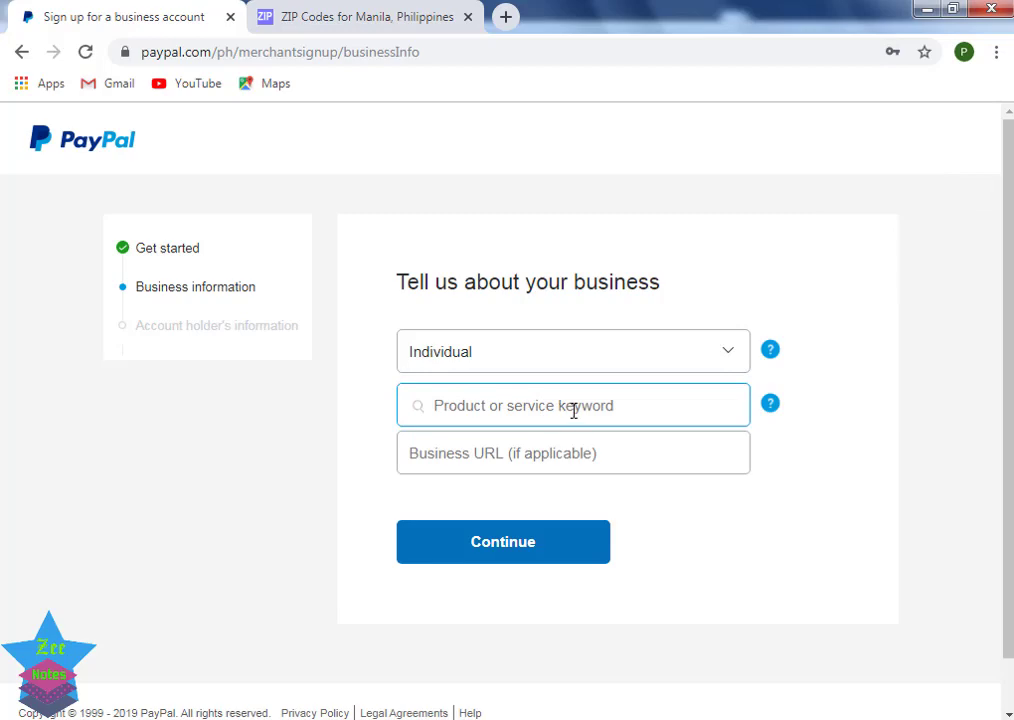
text(e)
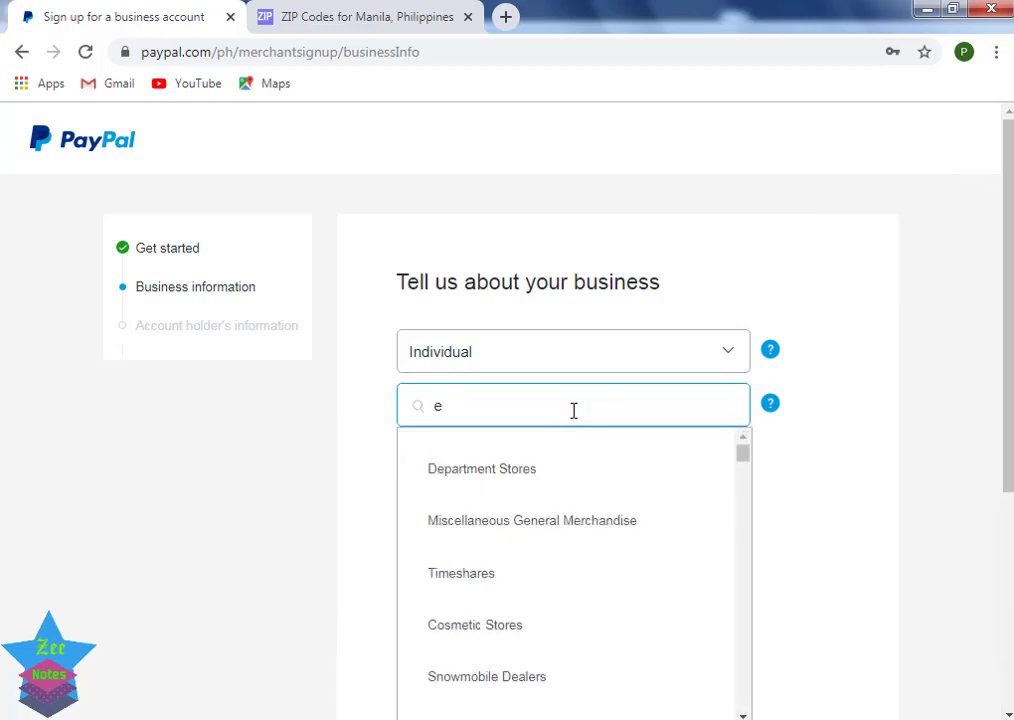
text(du)
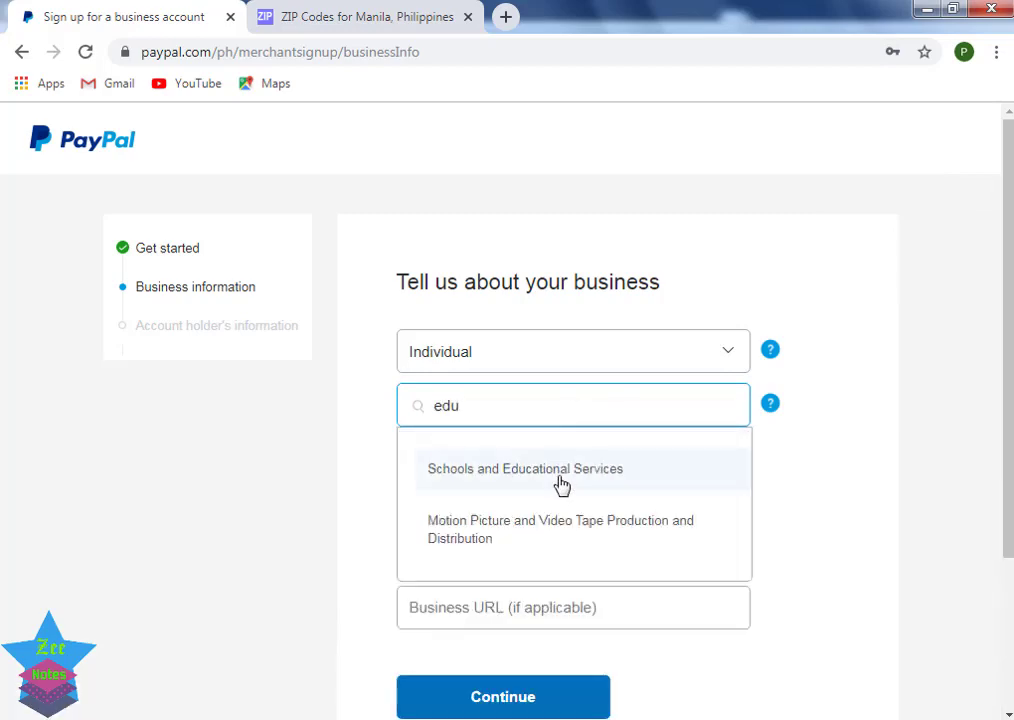
click(561, 469)
click(558, 463)
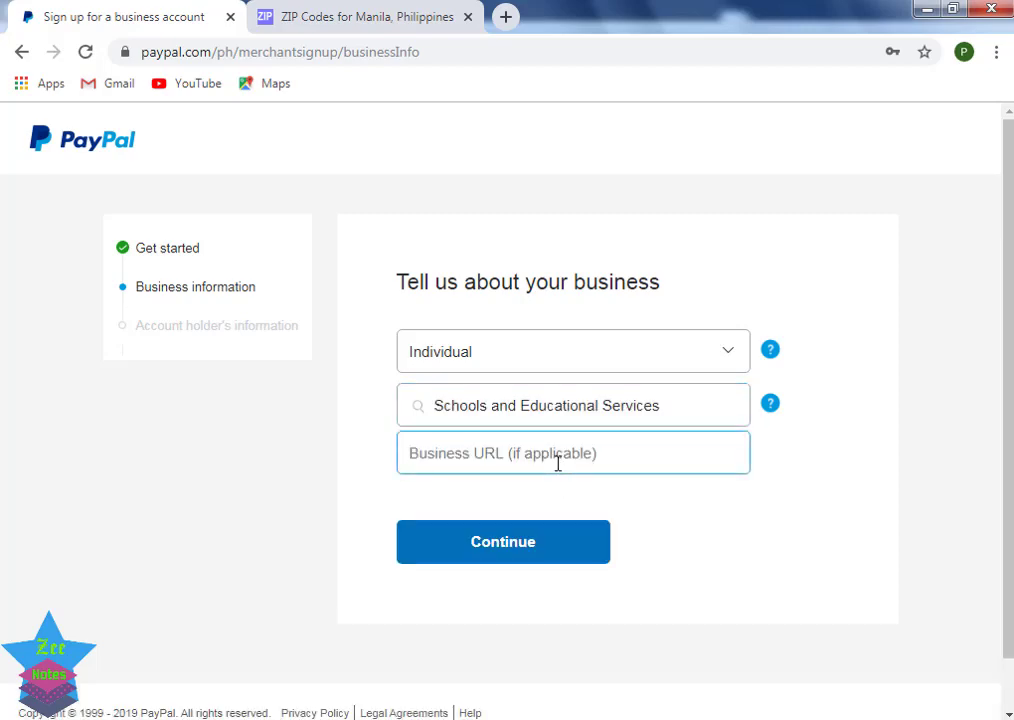
click(535, 558)
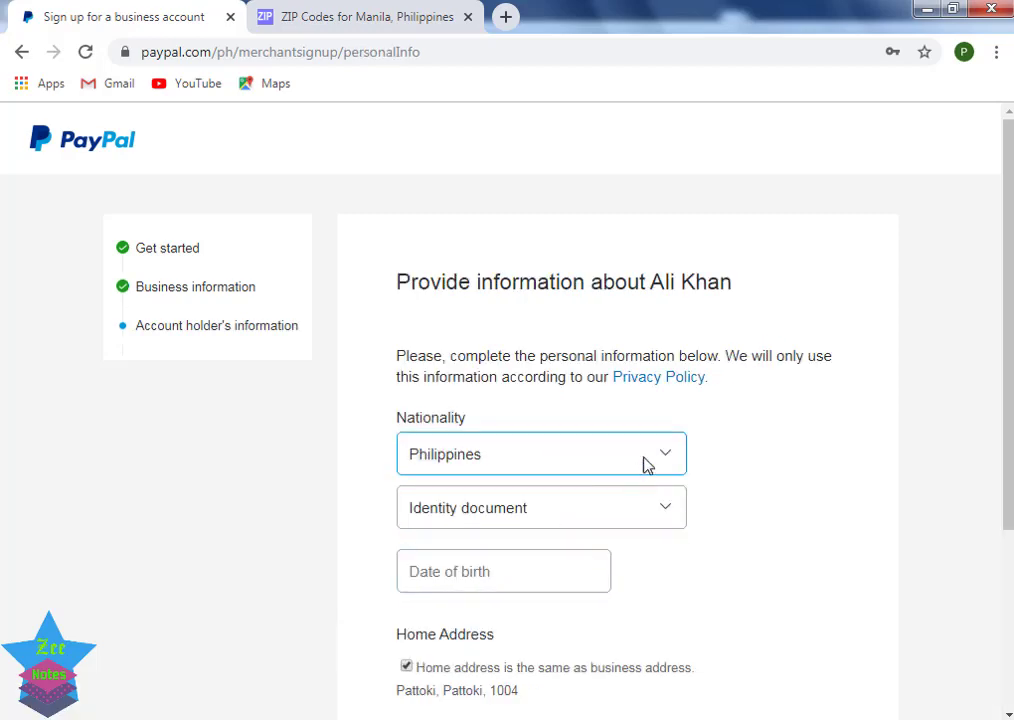
Step: Set nationality to Pakistan and the identity document to National ID
click(652, 460)
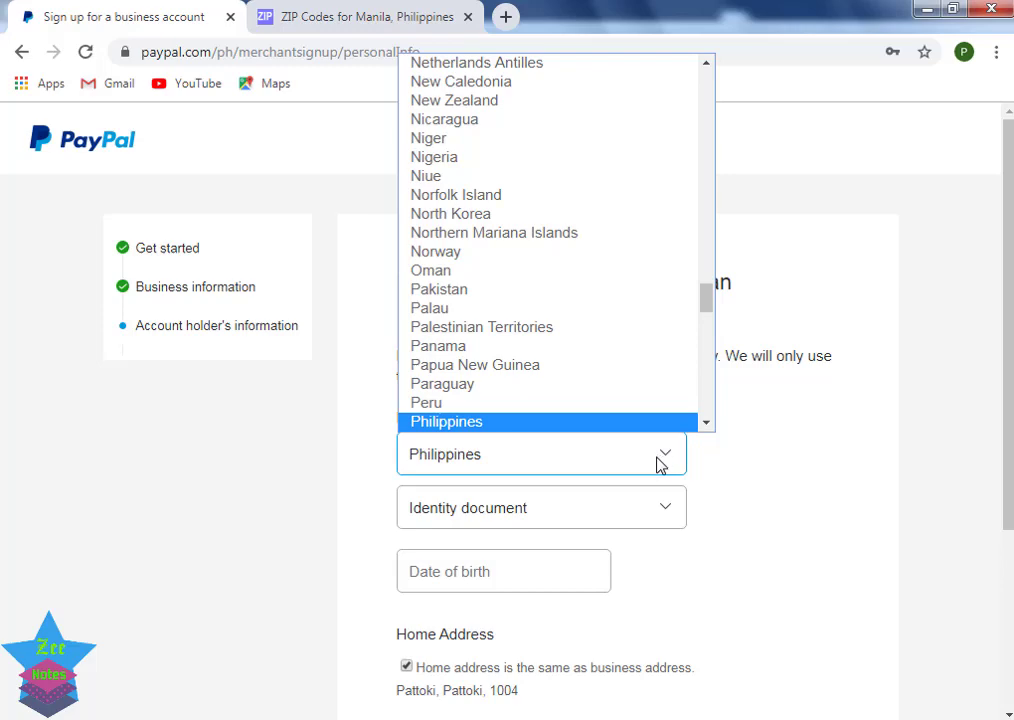
key(Down)
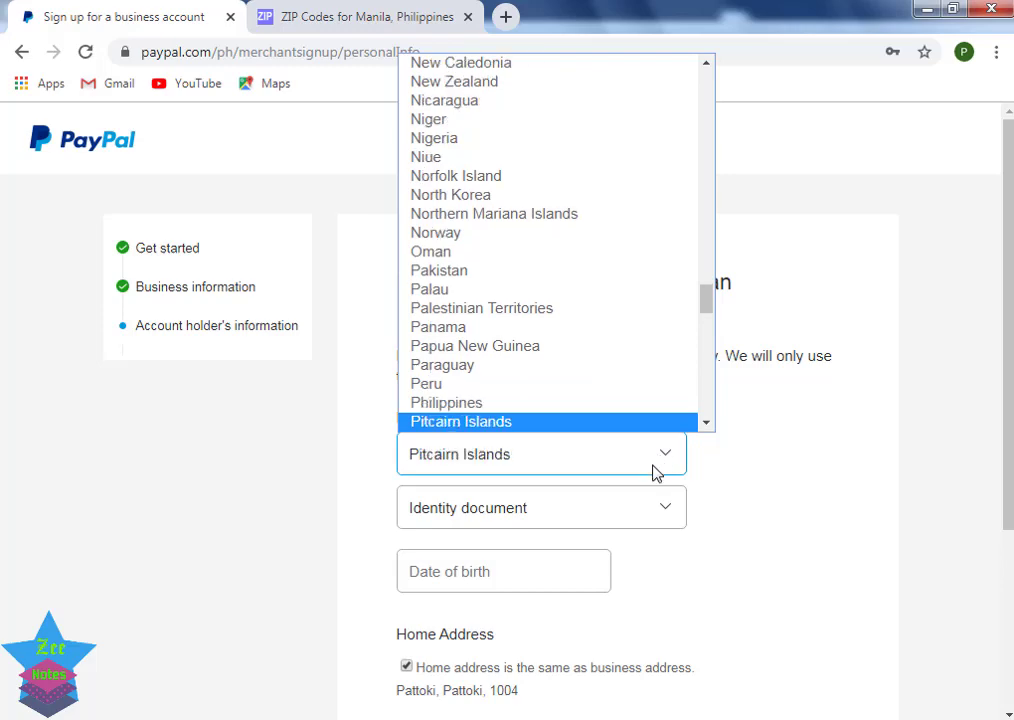
key(Down)
key(Down)
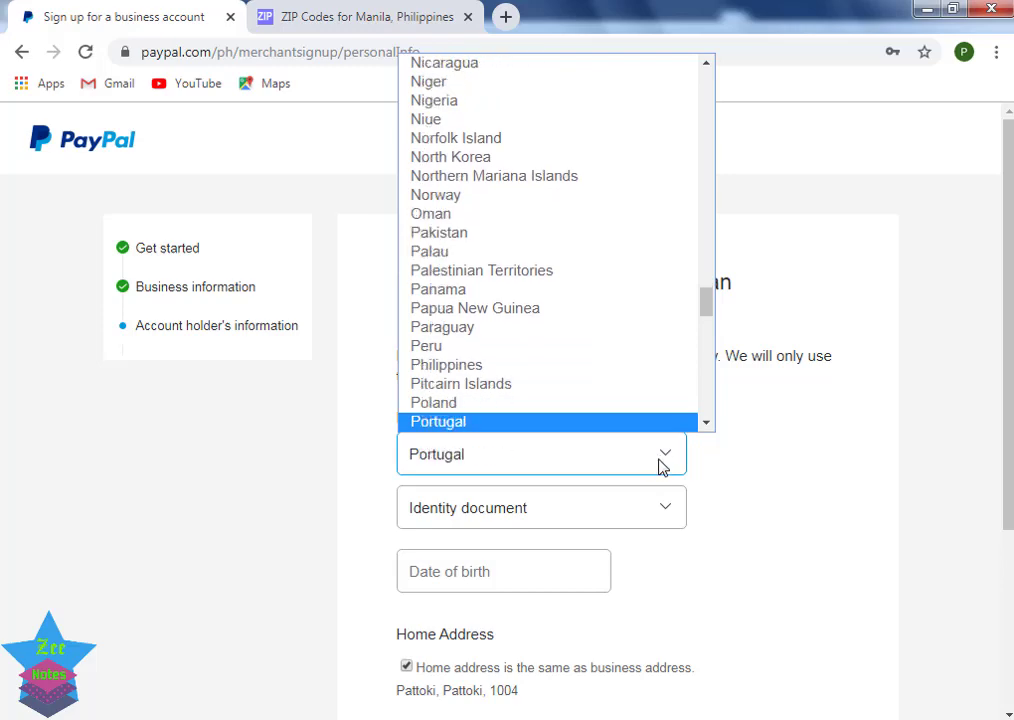
click(520, 234)
click(663, 515)
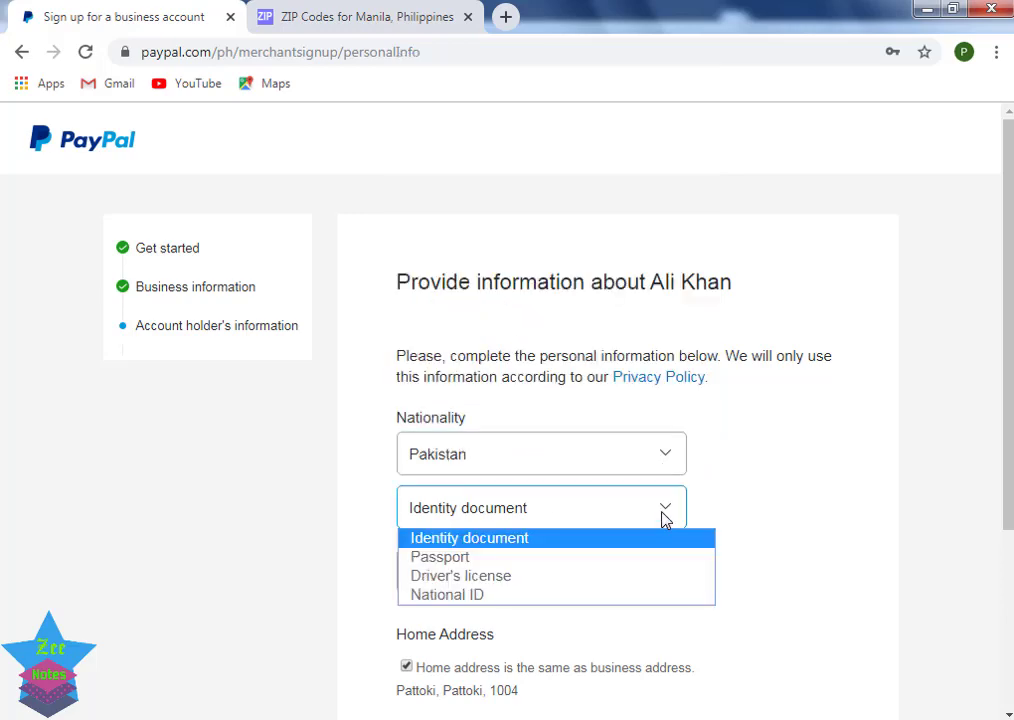
click(516, 595)
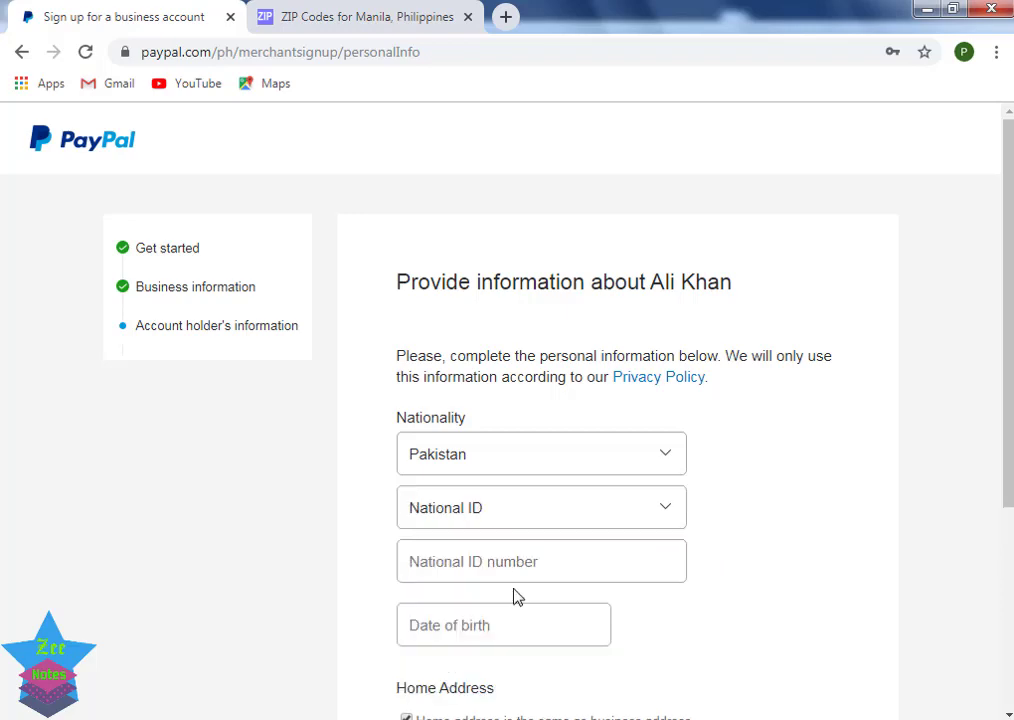
Step: Enter the National ID number and date of birth, then submit the form
click(506, 563)
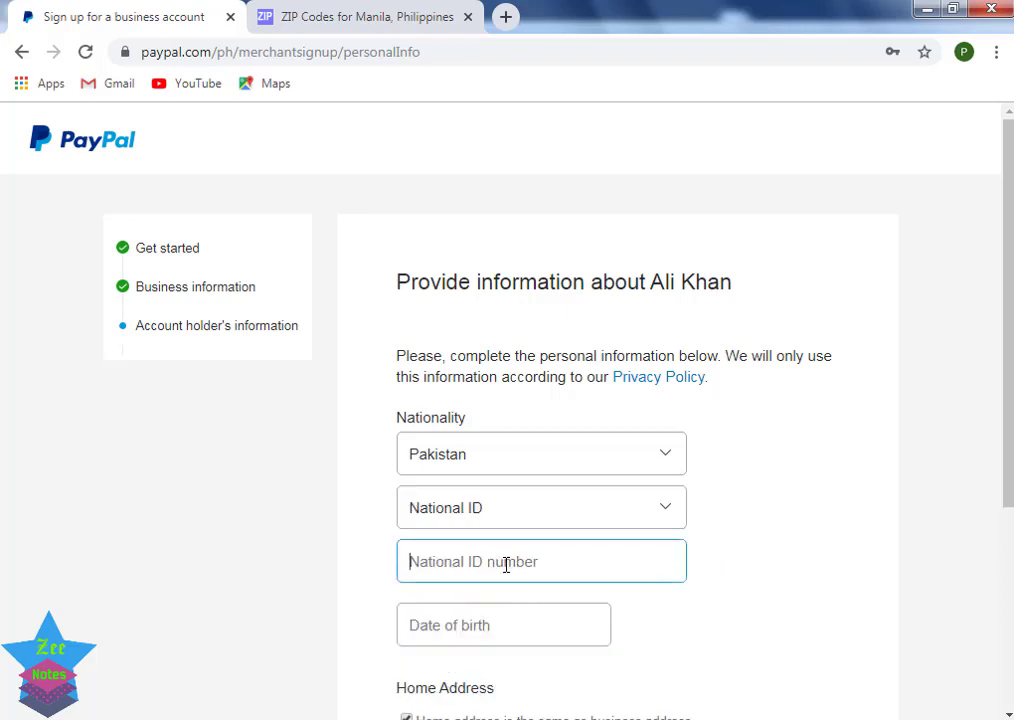
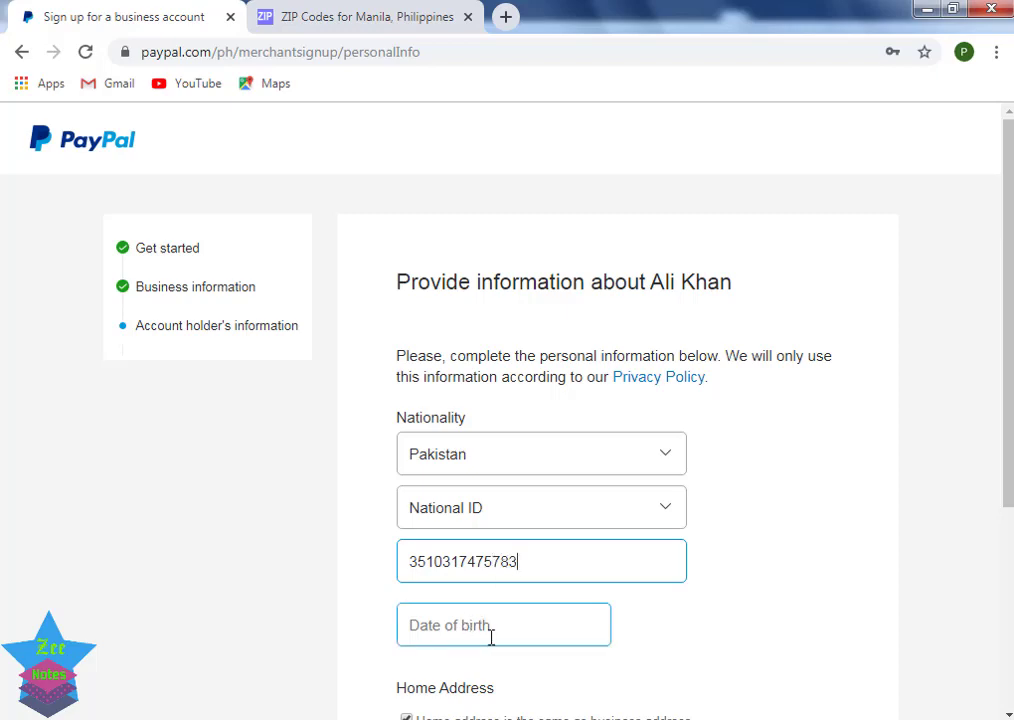
click(491, 636)
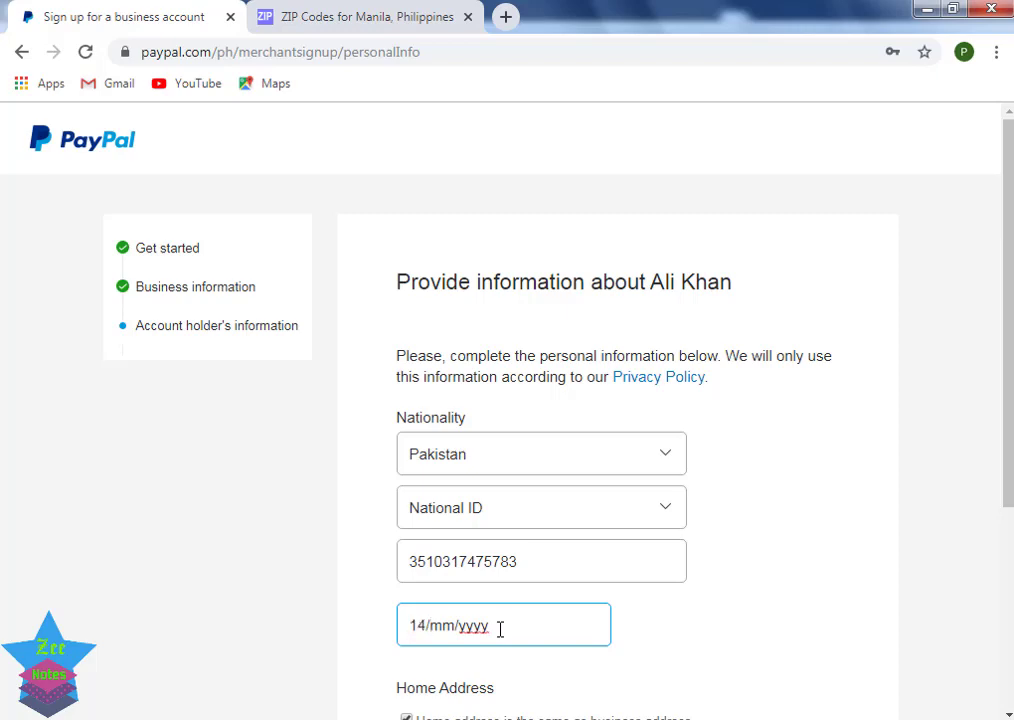
scroll(500, 628, down, 2)
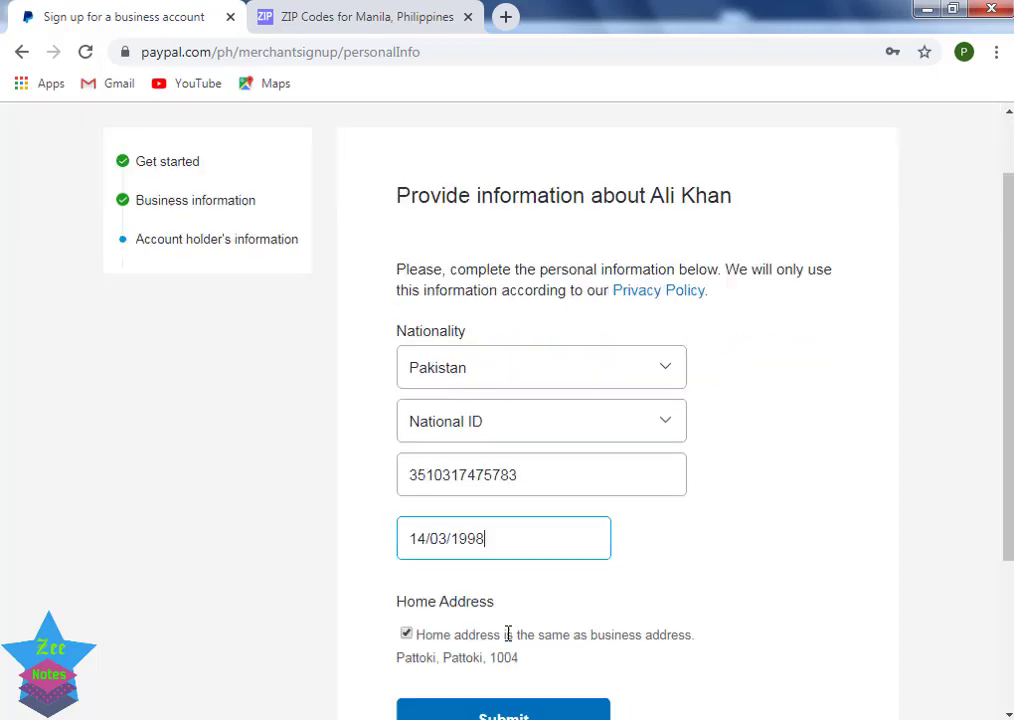
click(527, 622)
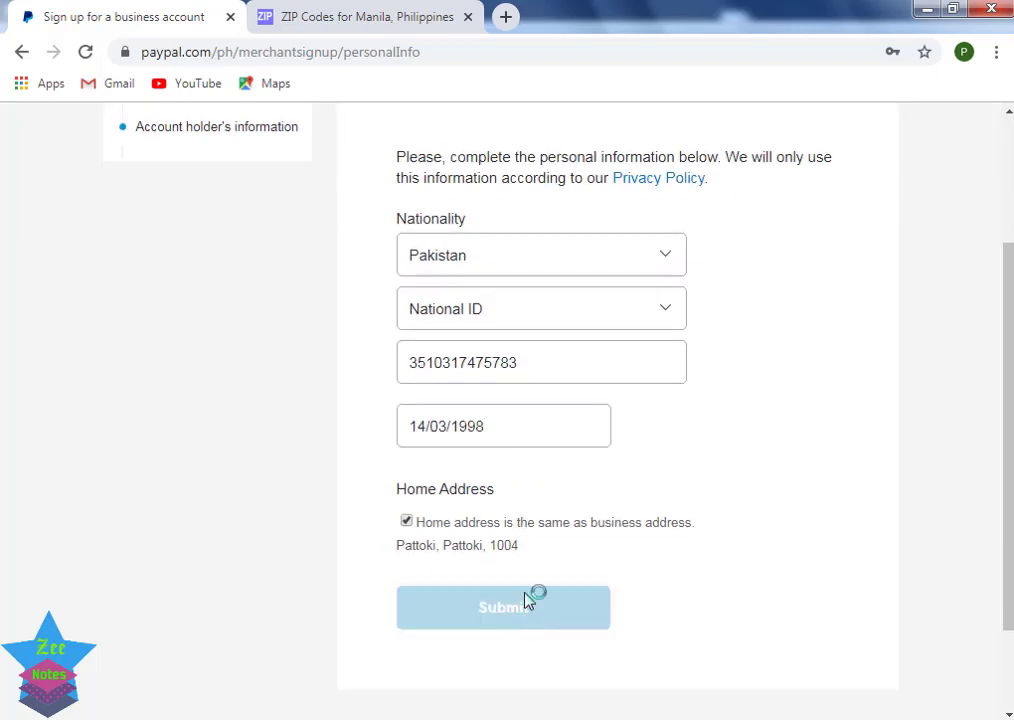
scroll(710, 494, up, 1)
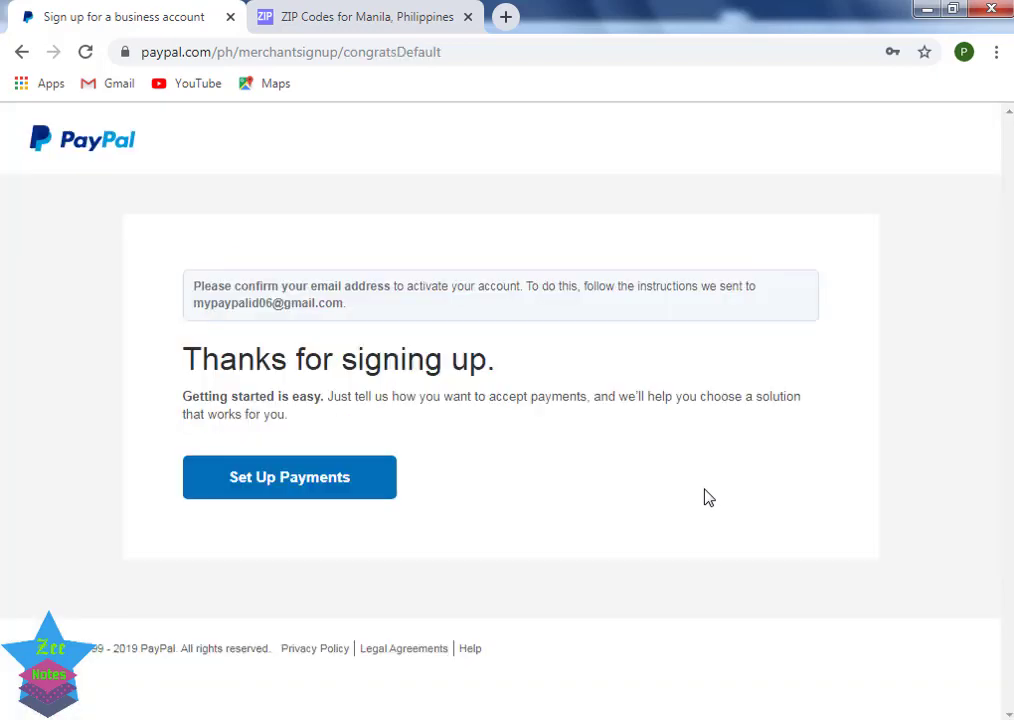
Step: Continue via Set Up Payments to the business welcome page, close the Manila ZIP codes tab, and start a new tab
click(313, 487)
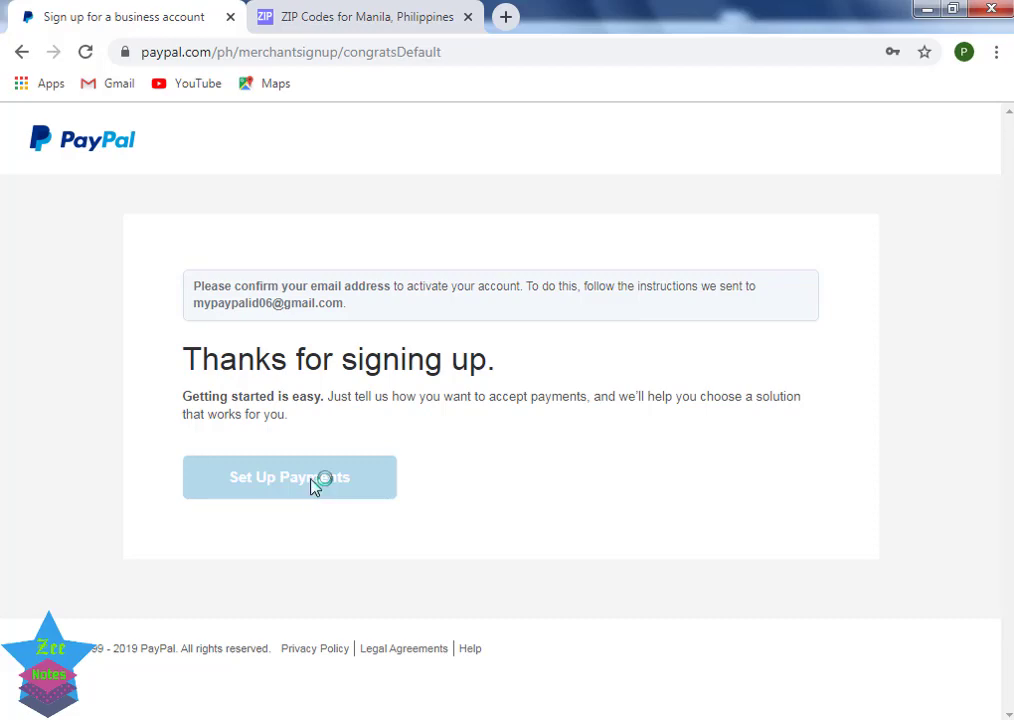
click(369, 12)
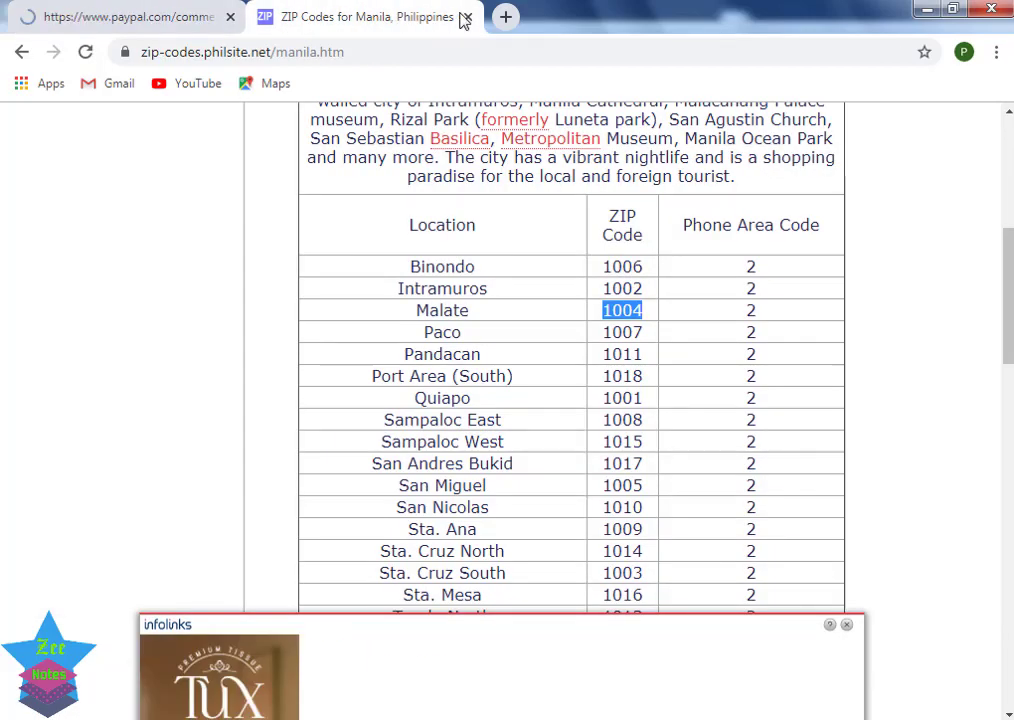
click(467, 17)
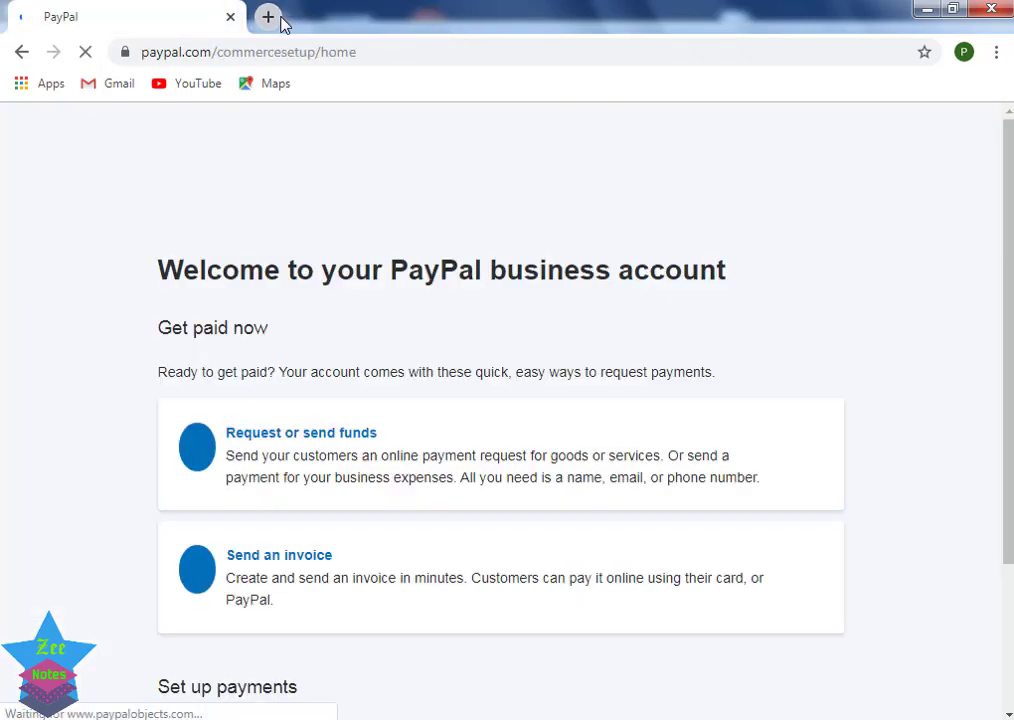
click(272, 18)
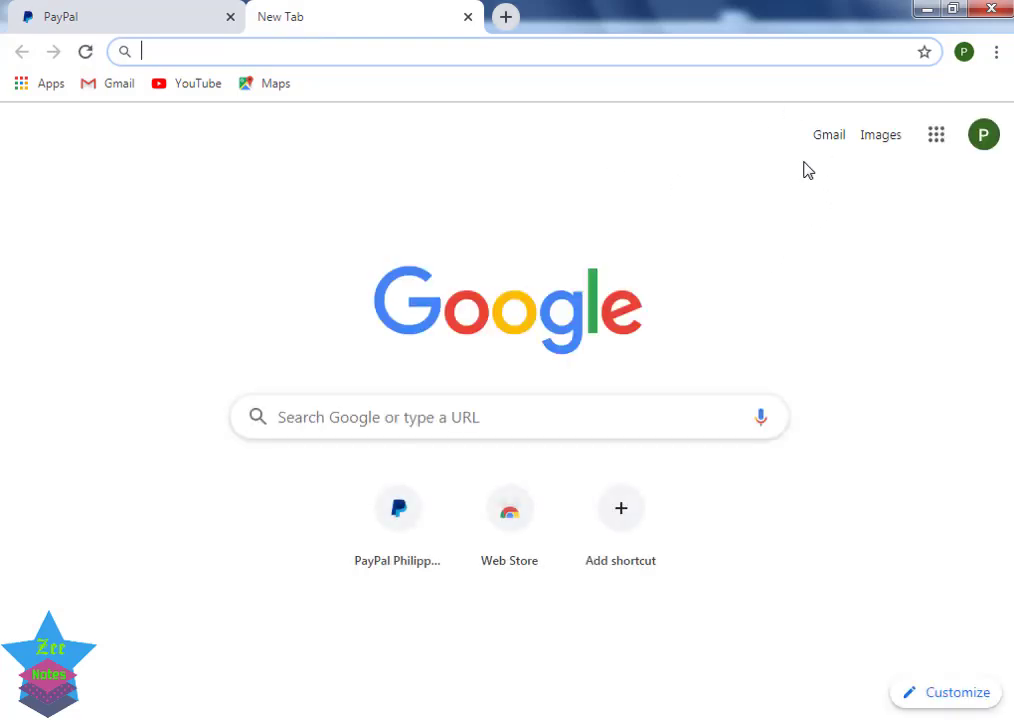
Step: Go to Gmail from the Google page and dismiss its welcome and view-chooser dialogs to reach the inbox
click(829, 136)
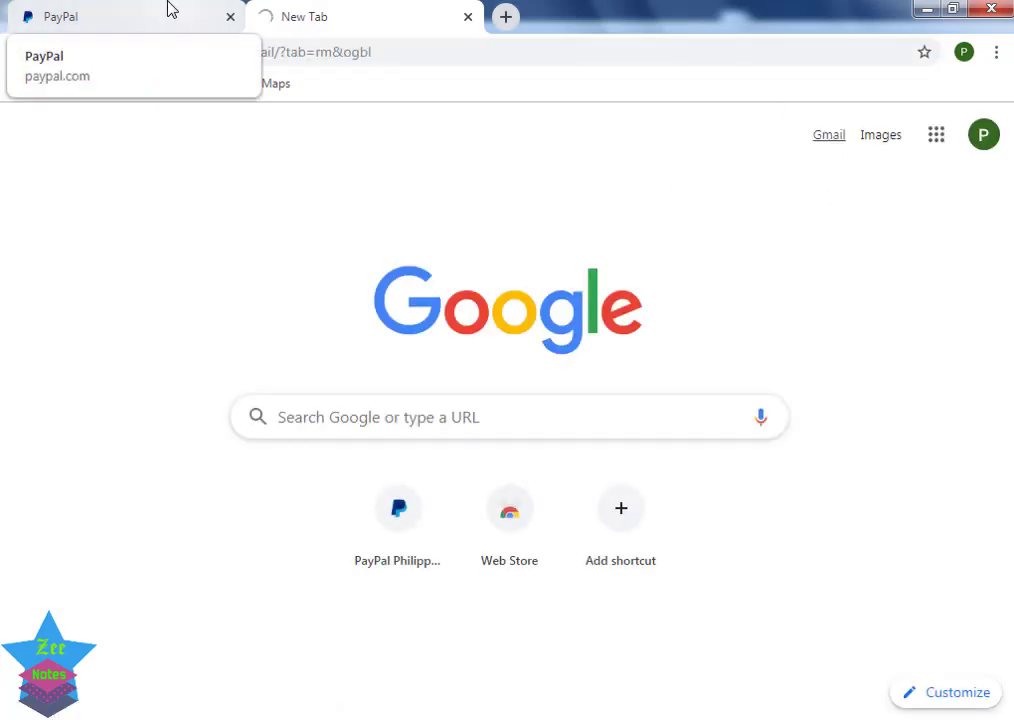
click(167, 14)
click(337, 12)
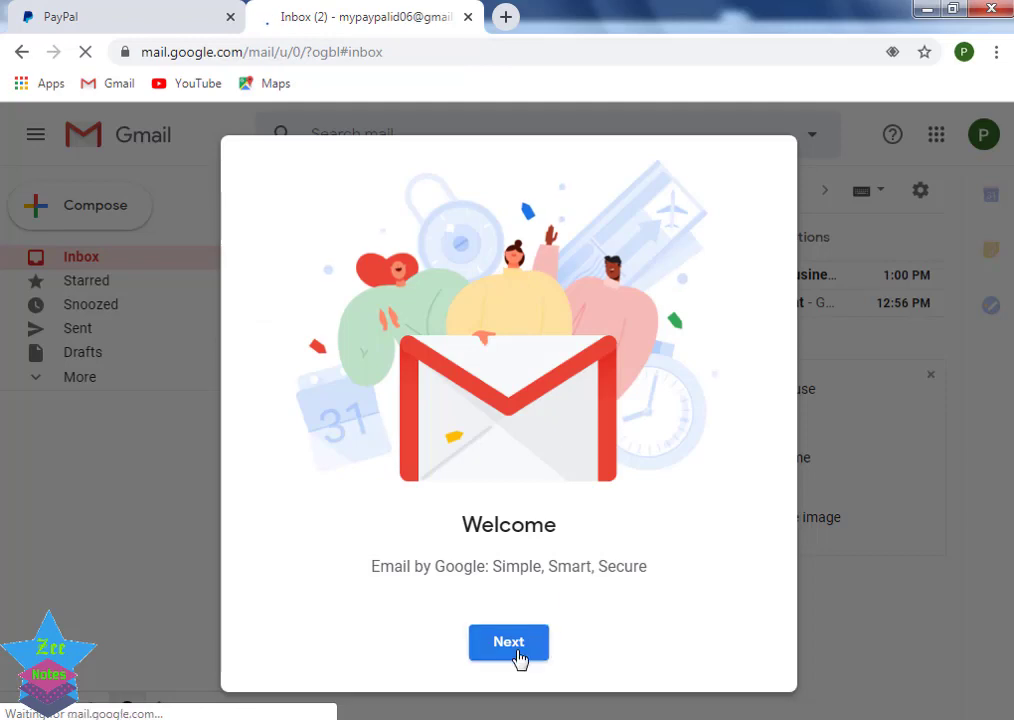
click(518, 655)
click(510, 645)
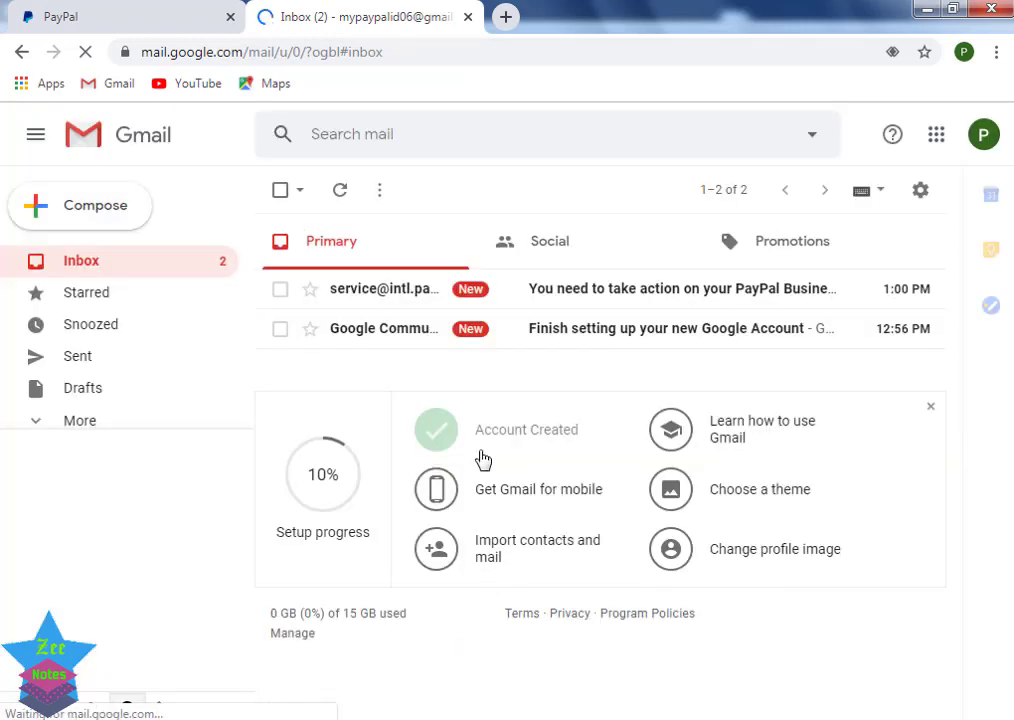
Step: Open PayPal's business account email, follow its PayPal link, and close the Gmail tab
click(587, 290)
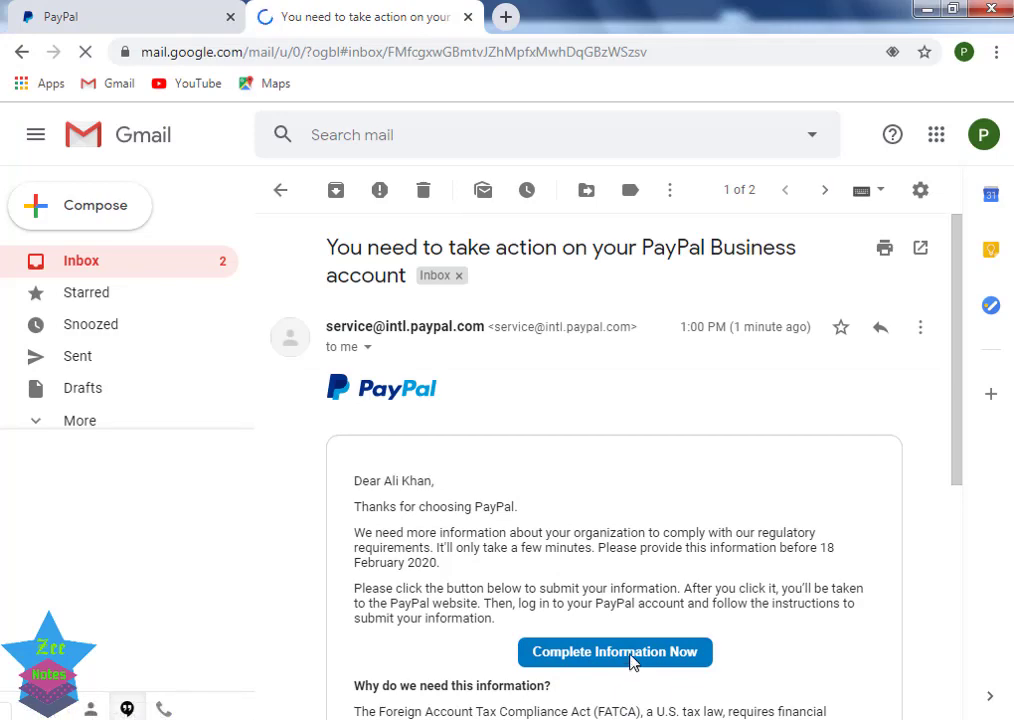
scroll(665, 500, down, 3)
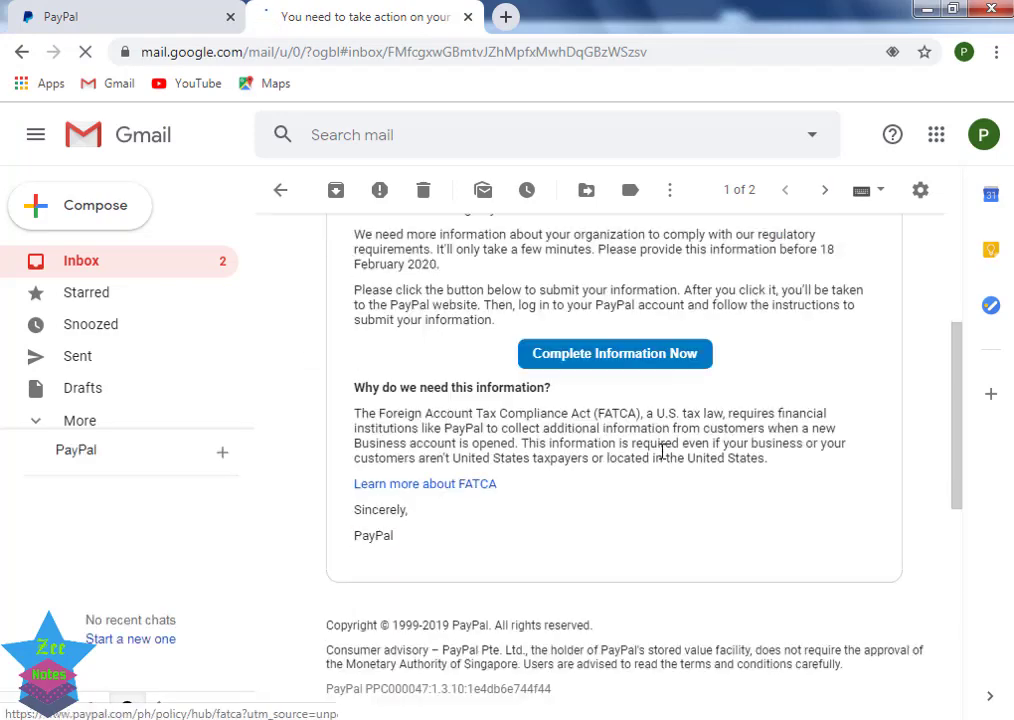
click(650, 356)
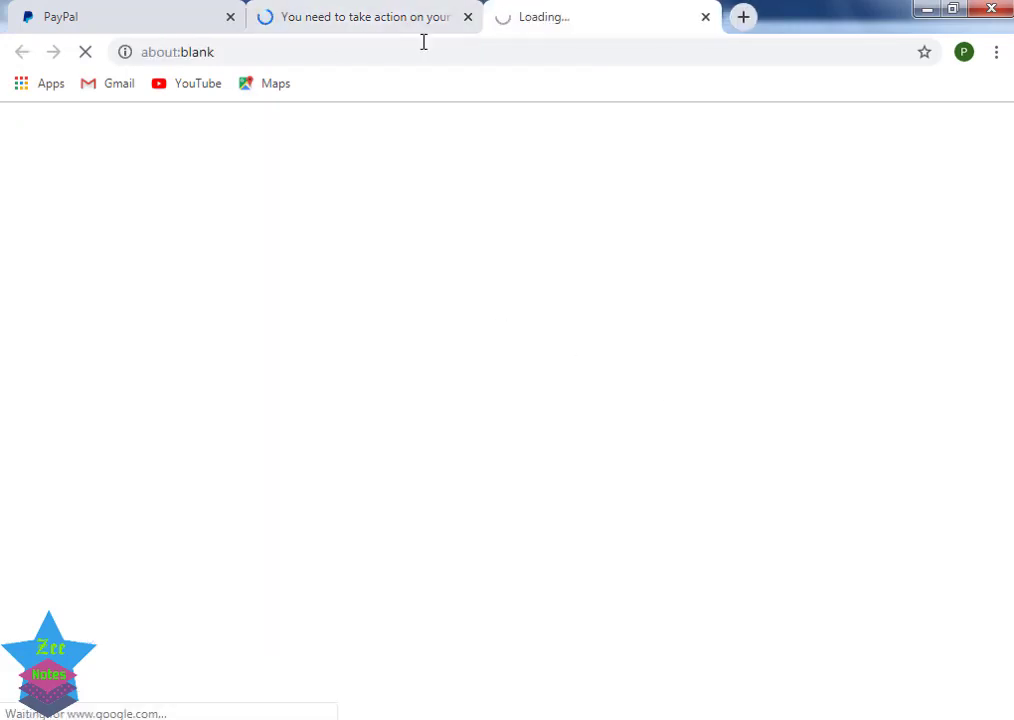
click(468, 17)
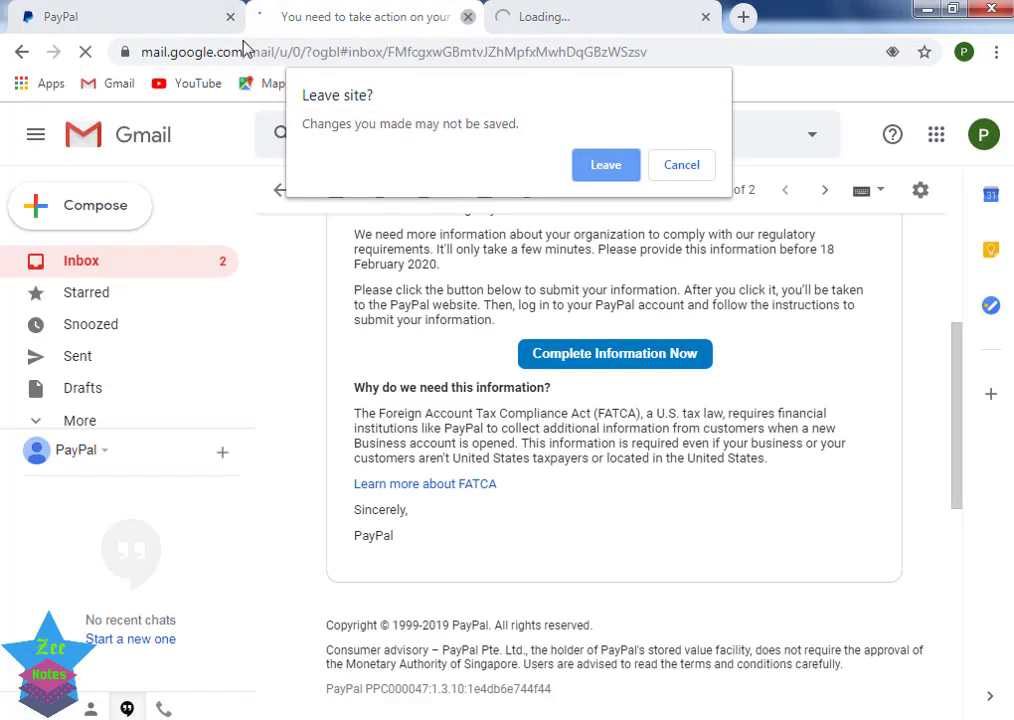
click(590, 163)
Step: Switch to the newly opened PayPal tab and close the older PayPal tab
click(192, 18)
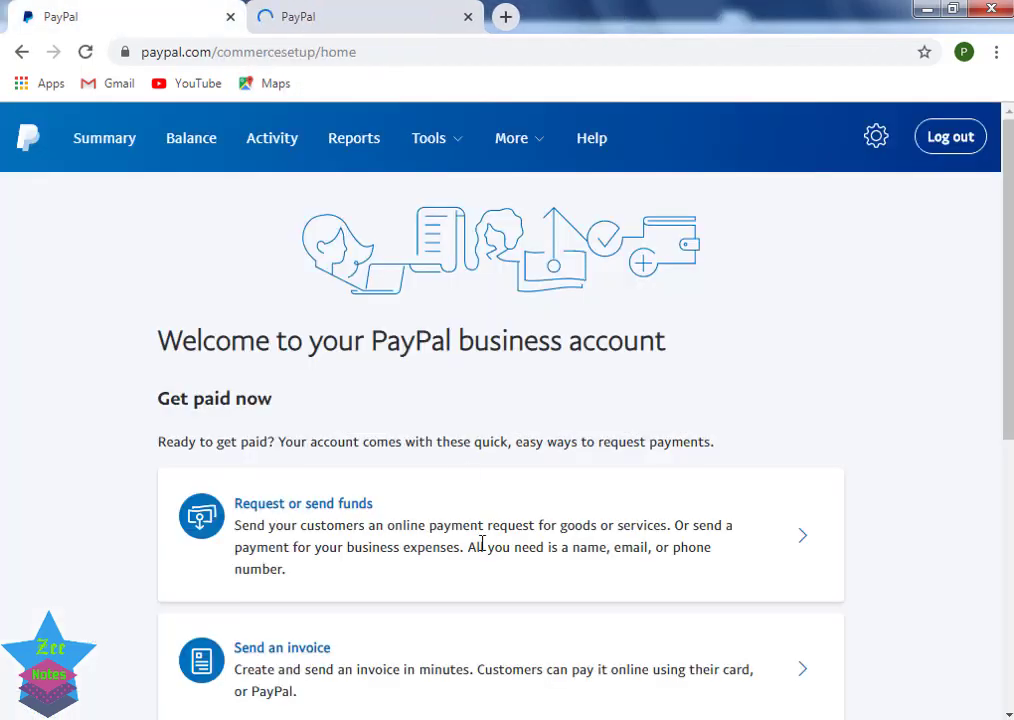
scroll(482, 543, down, 3)
scroll(482, 543, up, 3)
click(375, 14)
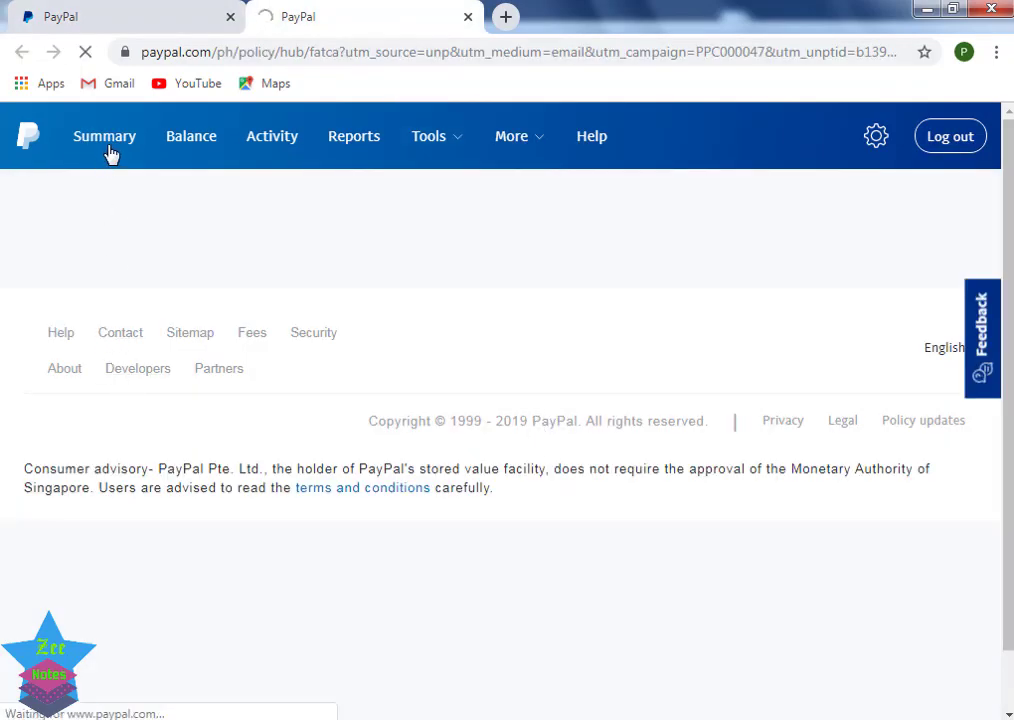
click(229, 18)
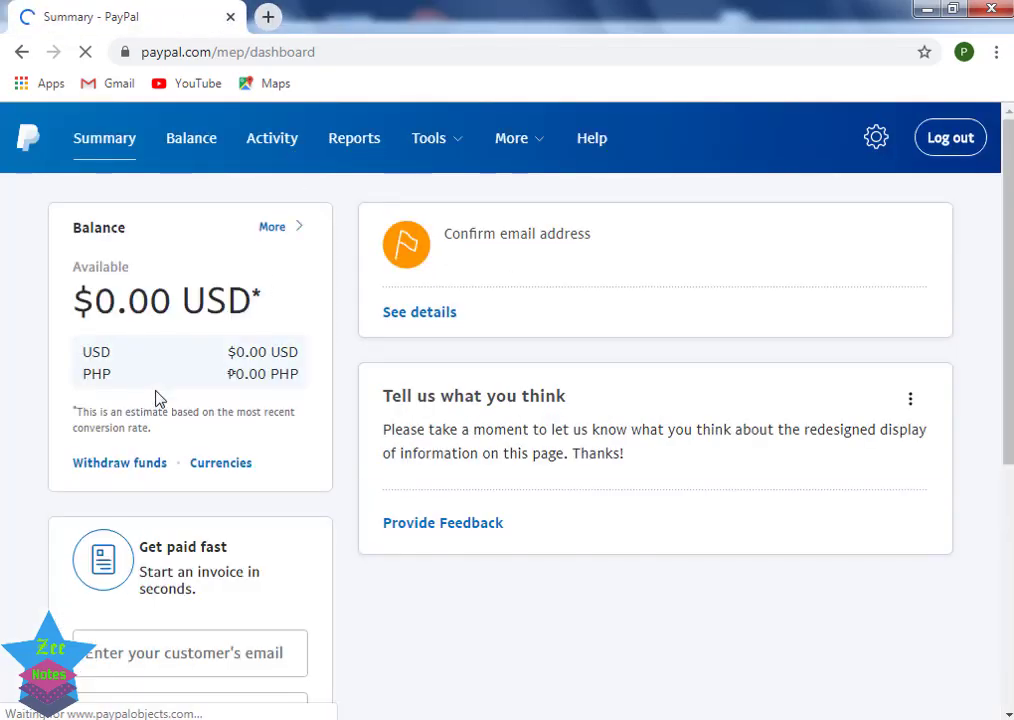
Step: Review the Summary dashboard, then view the Balance page showing U.S. Dollar and Philippine Peso at 0.00
scroll(173, 403, down, 3)
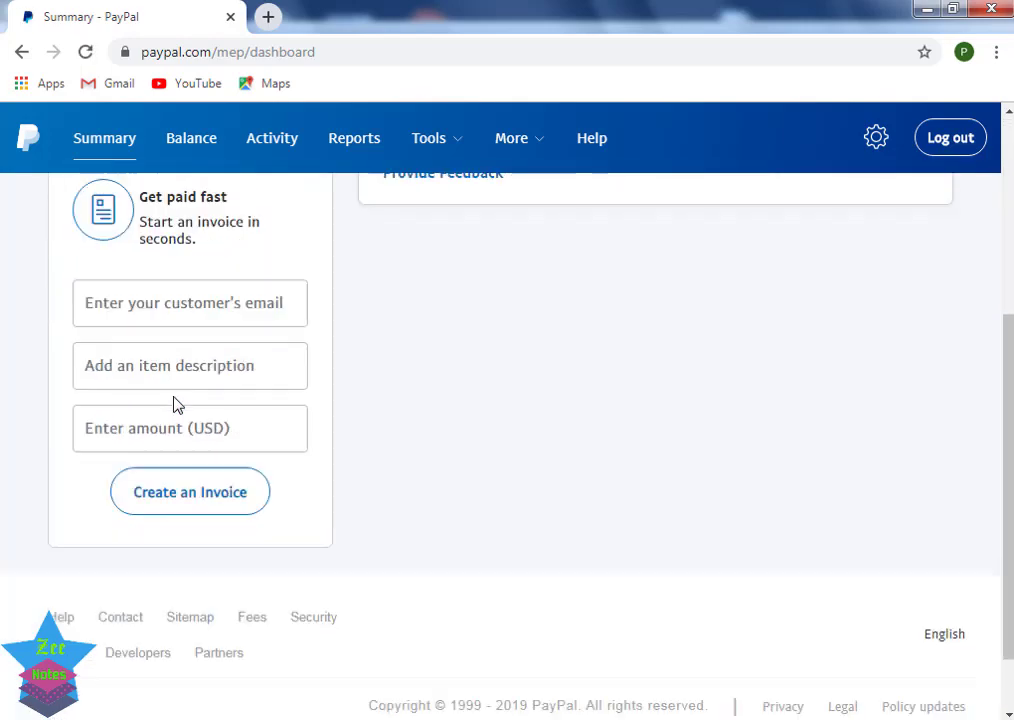
scroll(174, 400, up, 5)
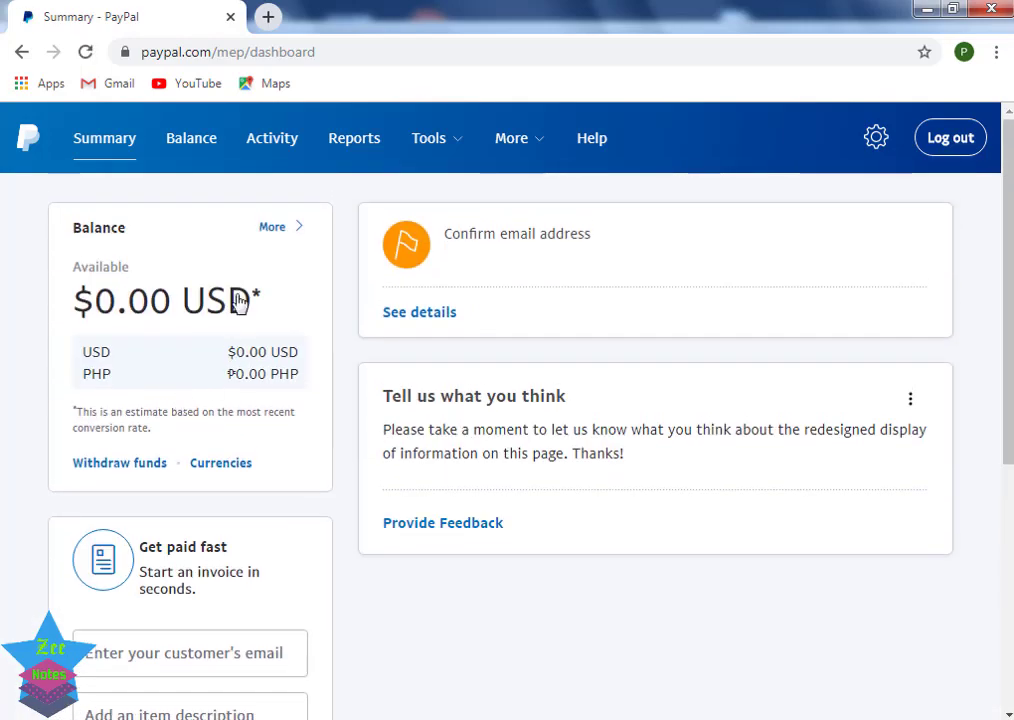
scroll(340, 668, down, 2)
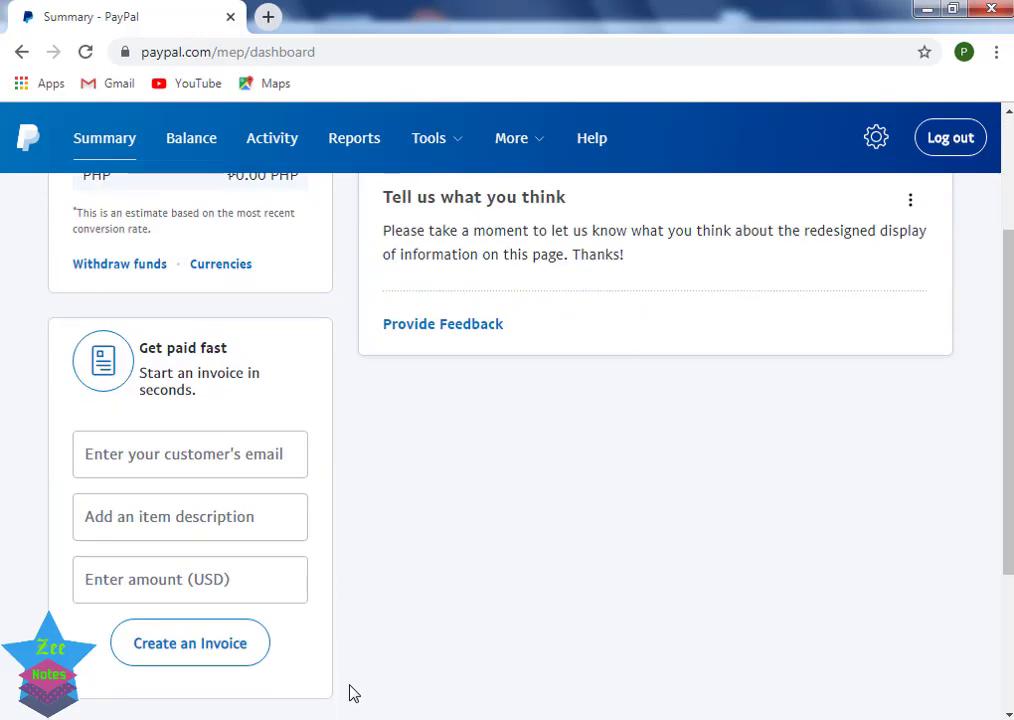
scroll(649, 685, down, 1)
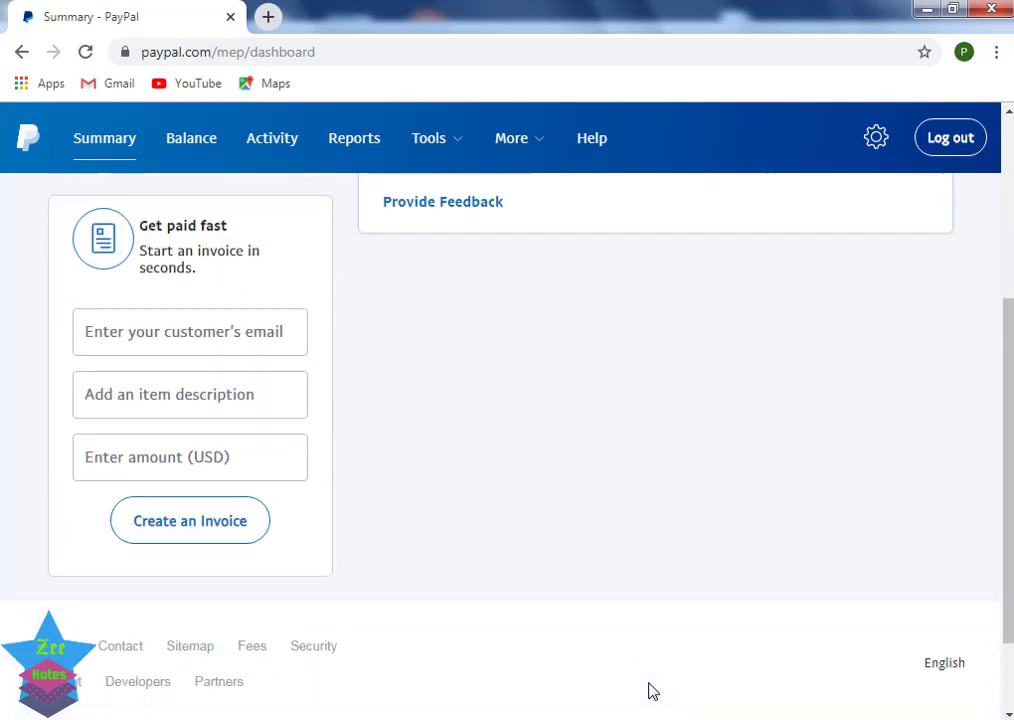
scroll(649, 685, up, 3)
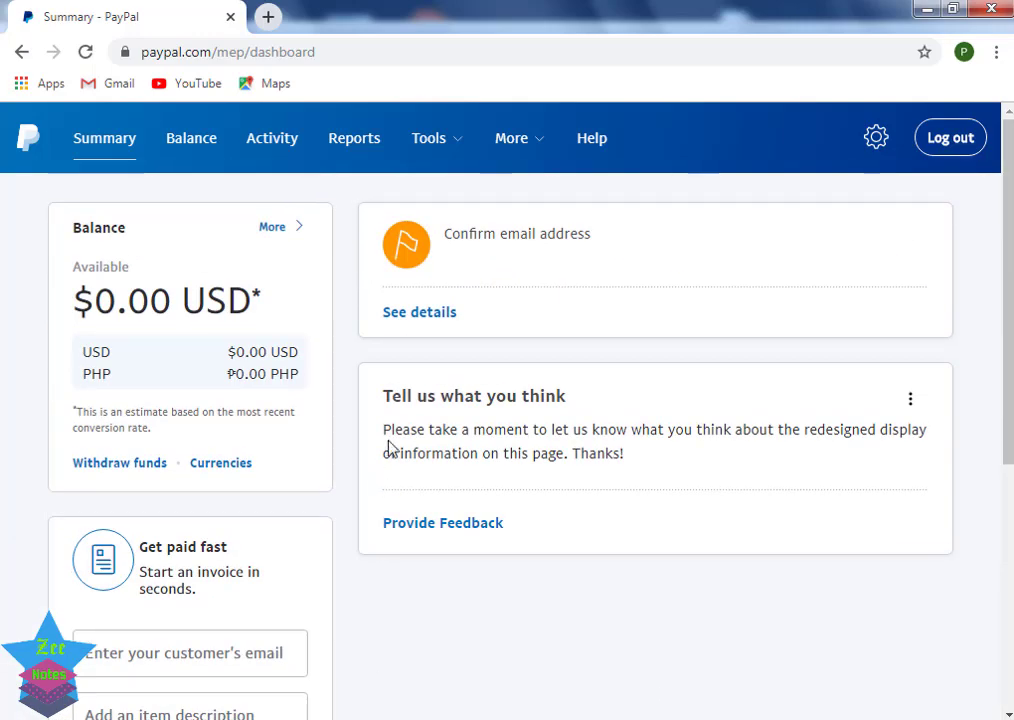
click(193, 153)
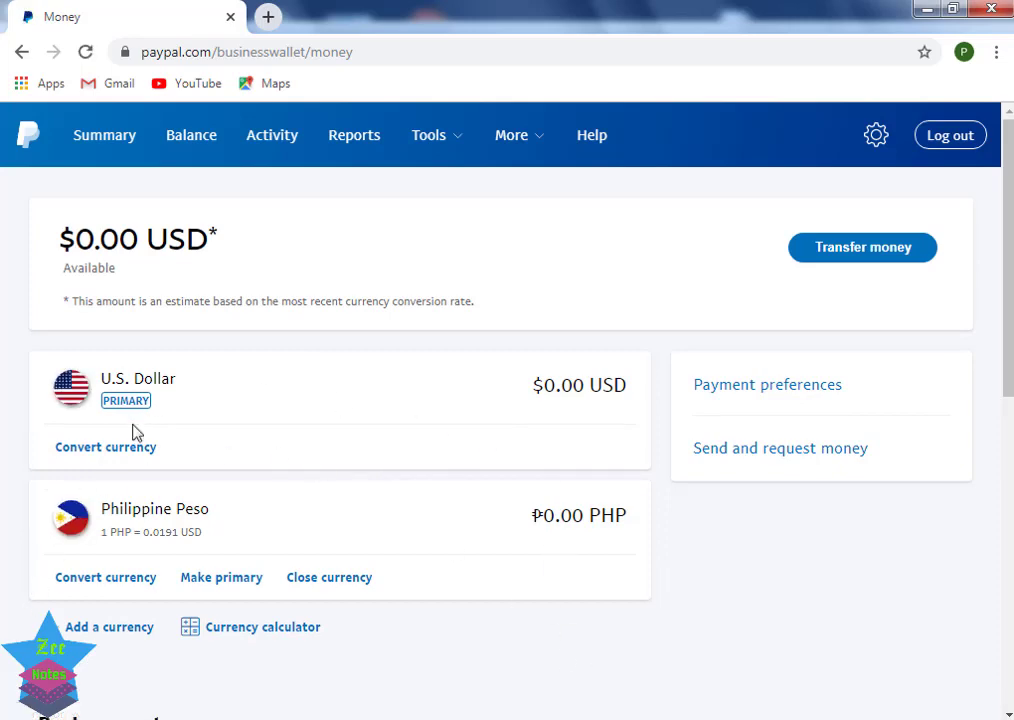
scroll(396, 519, down, 5)
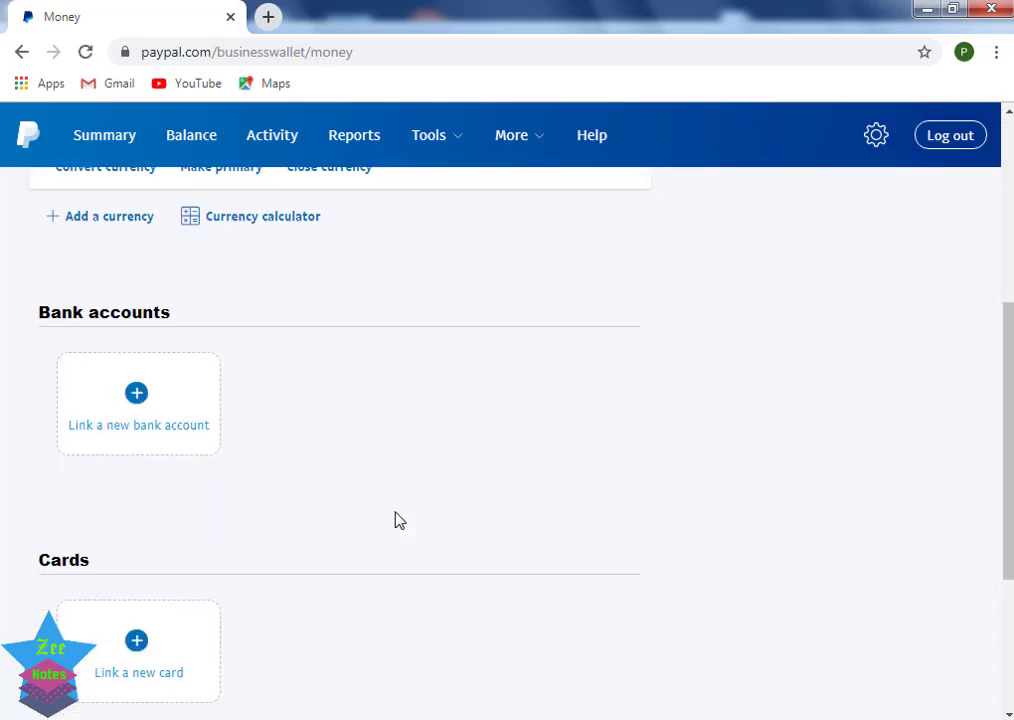
scroll(396, 519, down, 2)
scroll(390, 517, up, 10)
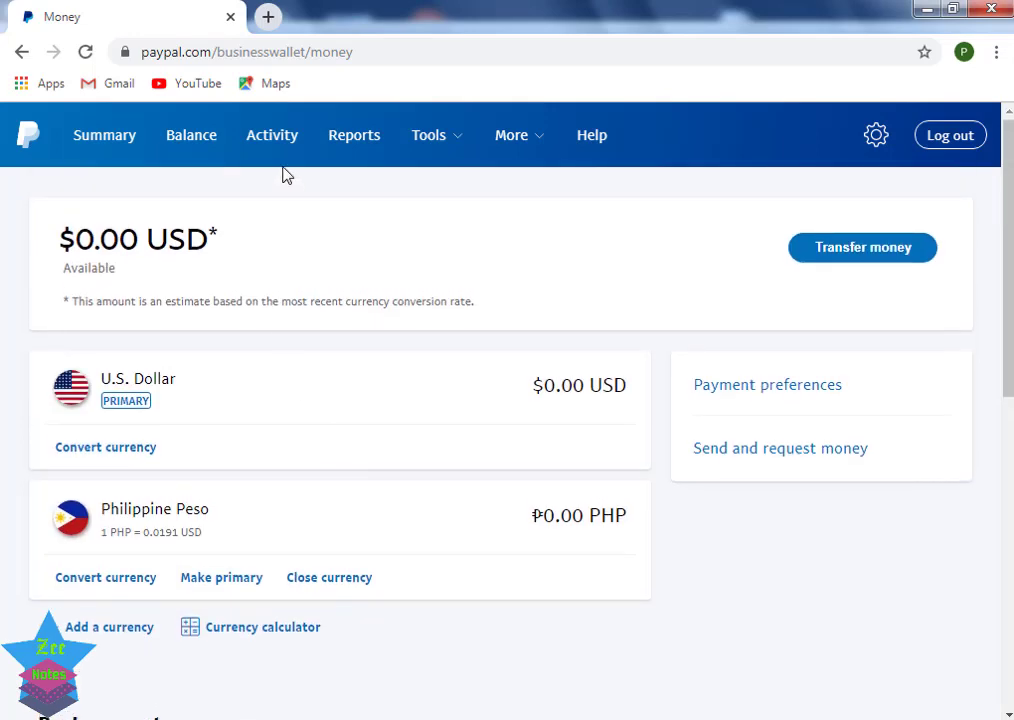
mouse_move(447, 150)
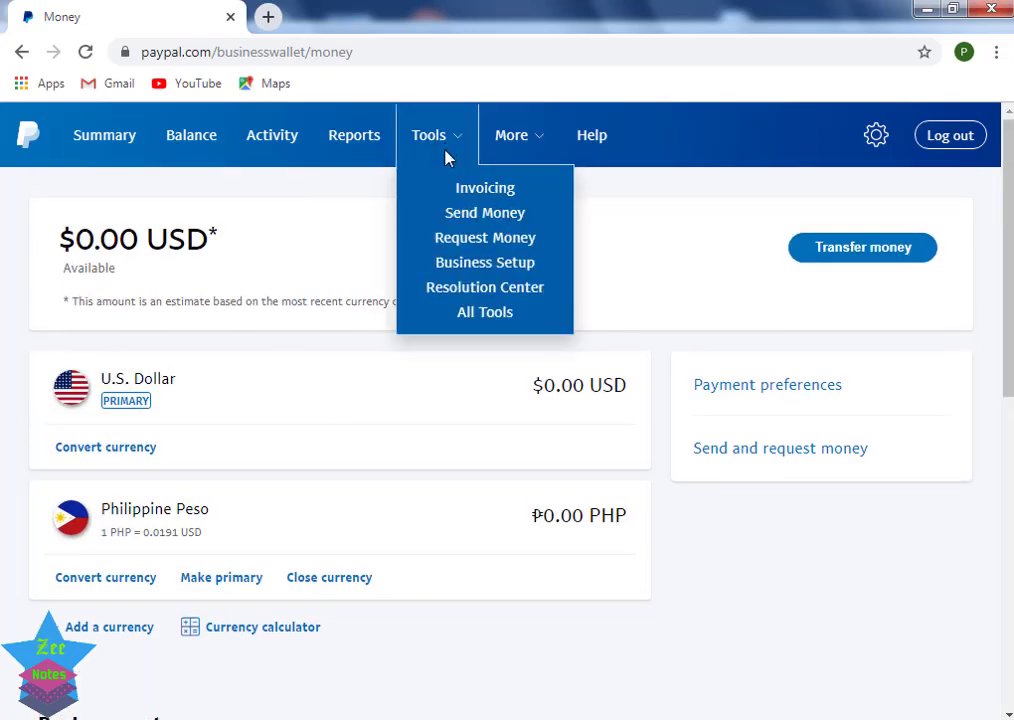
click(470, 245)
mouse_move(529, 142)
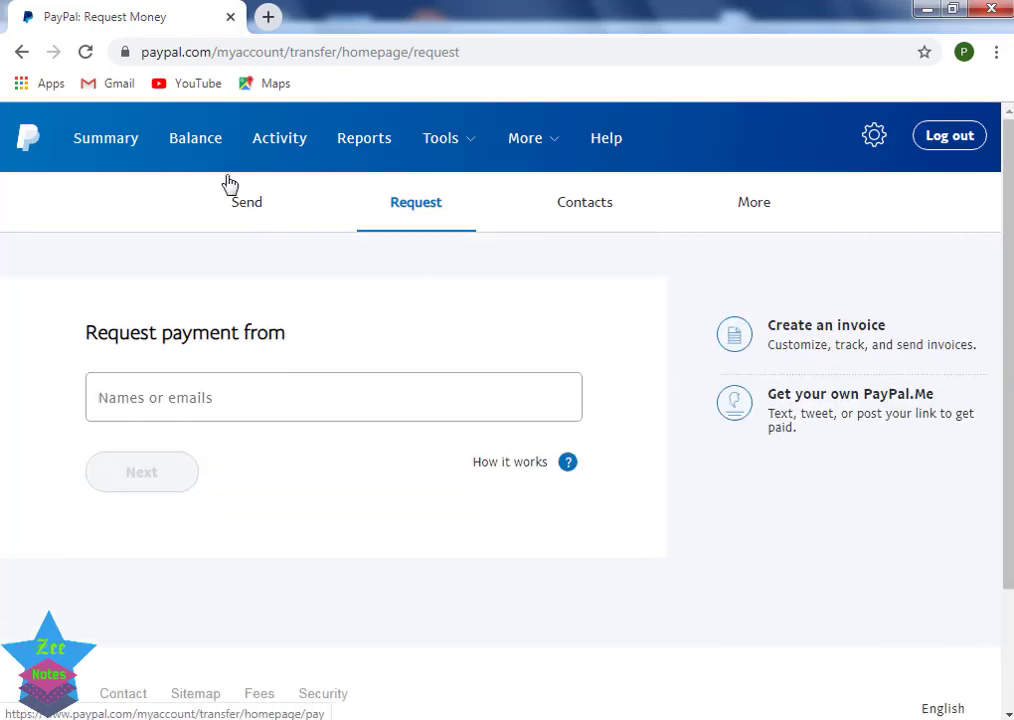
click(113, 146)
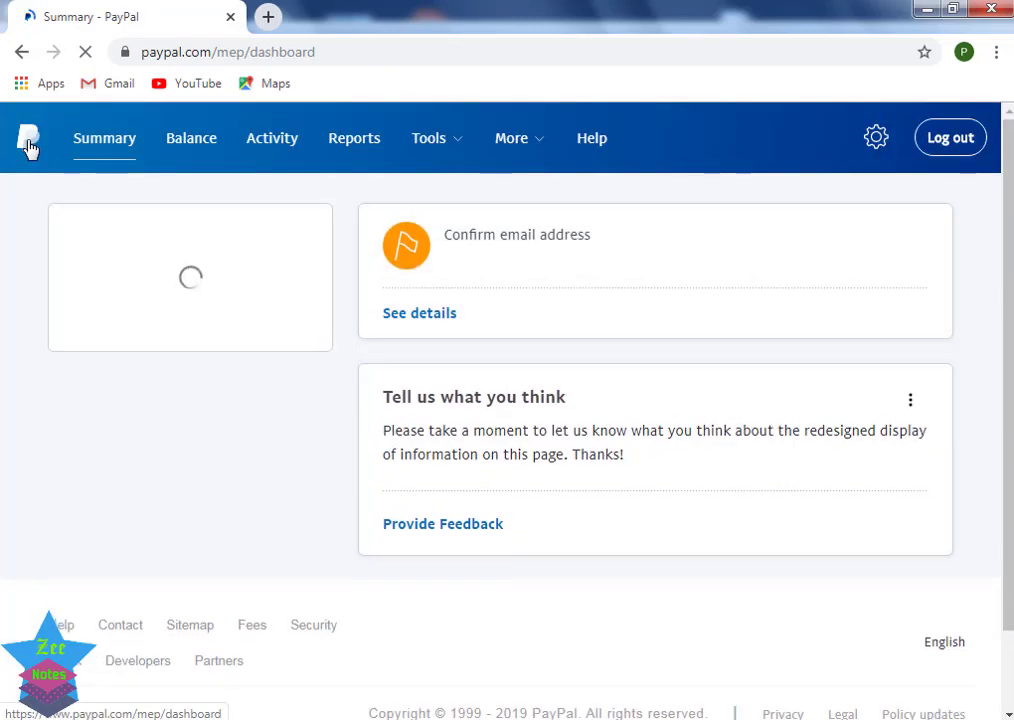
click(30, 147)
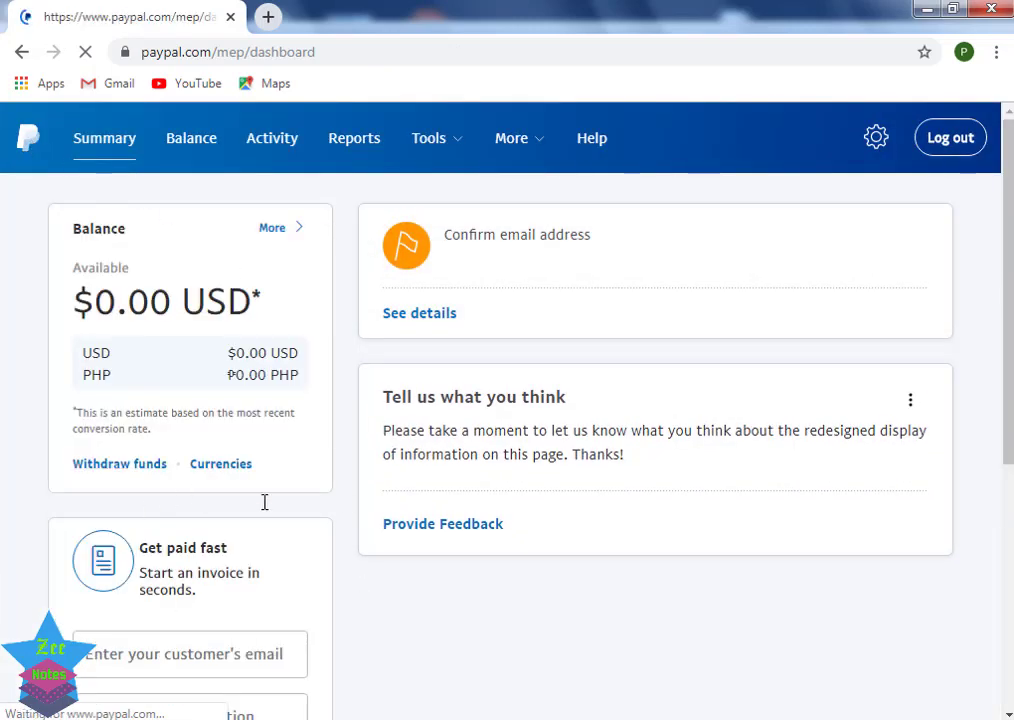